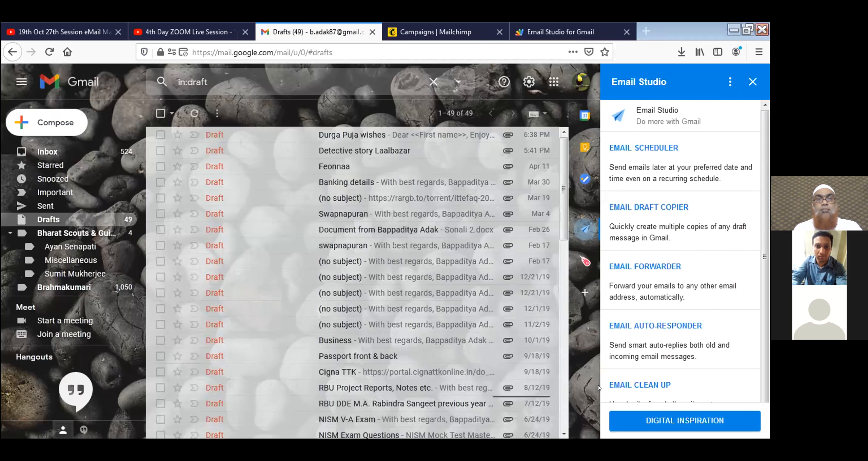
Open the 'Durga Puja wishes' draft from the Gmail Drafts list.
{"action": "left_click", "coordinate": [361, 135]}
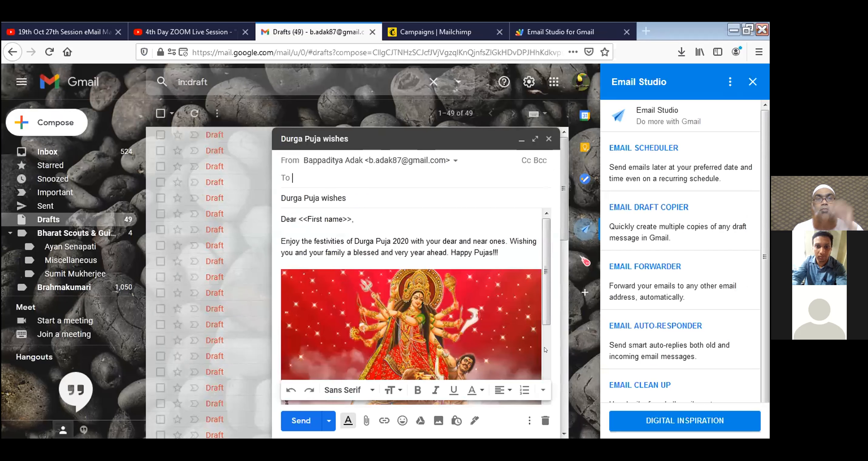
Expand the 'Durga Puja wishes' draft to full screen and review its greeting, image and sign-off.
{"action": "left_click", "coordinate": [535, 139]}
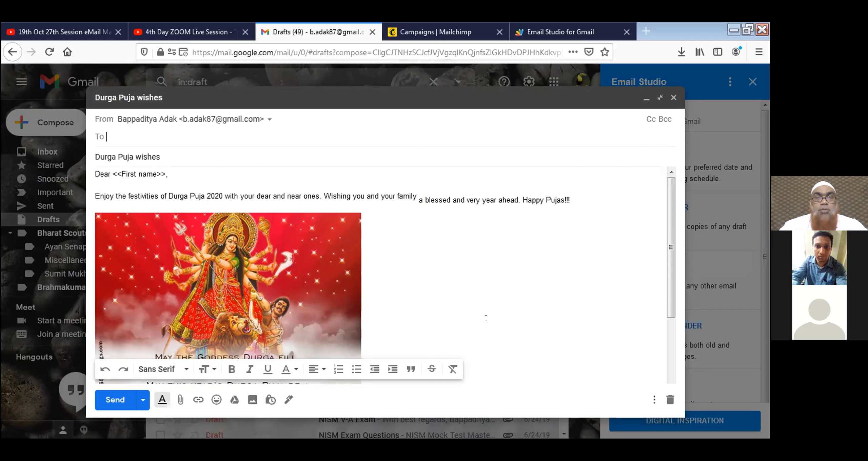
{"action": "scroll", "coordinate": [486, 318], "scroll_direction": "down", "scroll_amount": 5}
{"action": "left_click", "coordinate": [486, 318]}
{"action": "scroll", "coordinate": [486, 318], "scroll_direction": "up", "scroll_amount": 3}
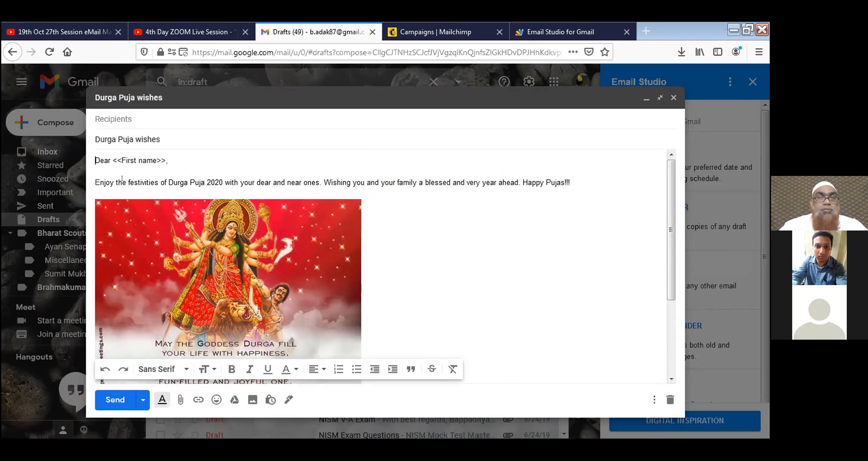
{"action": "scroll", "coordinate": [412, 254], "scroll_direction": "down", "scroll_amount": 3}
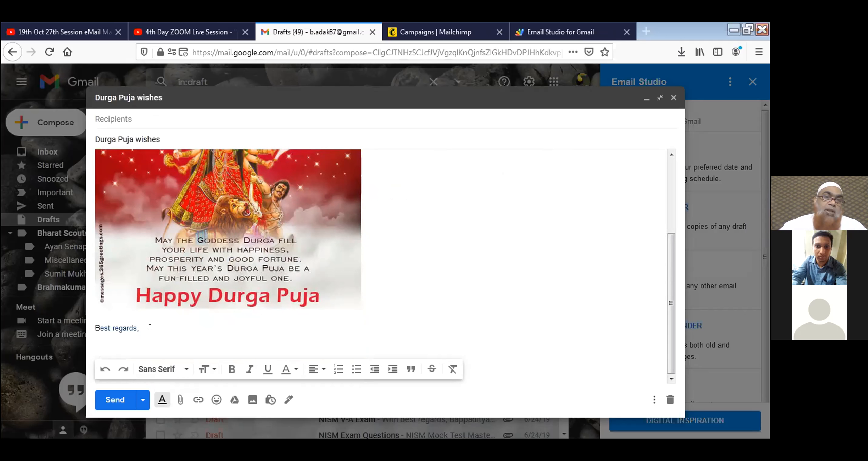
Change the sign-off to 'Best Regards,' and add the sender's full name beneath it.
{"action": "left_click", "coordinate": [113, 327]}
{"action": "type", "text": "R"}
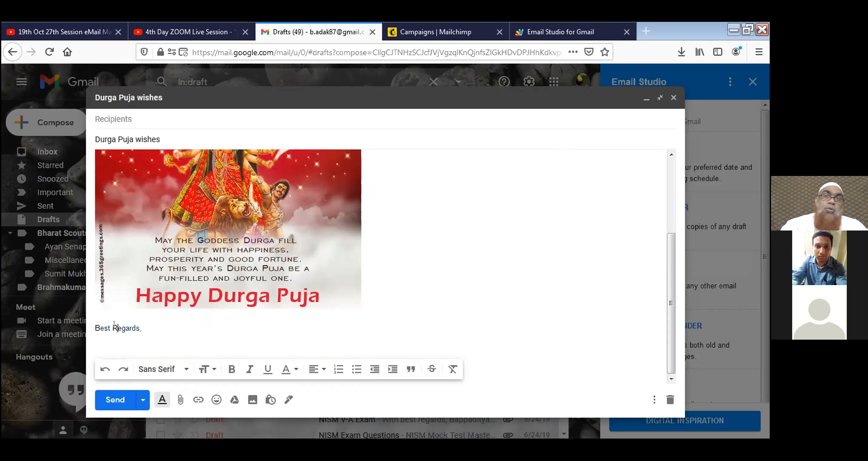
{"action": "left_click", "coordinate": [176, 326]}
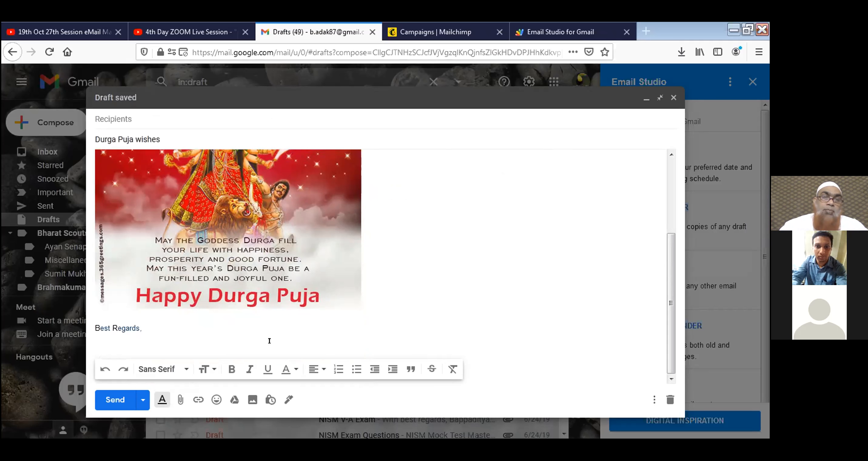
{"action": "key", "text": "Return"}
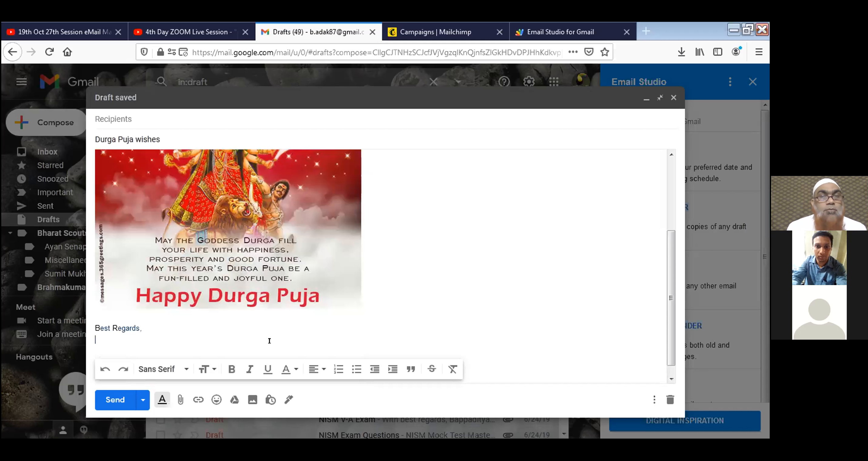
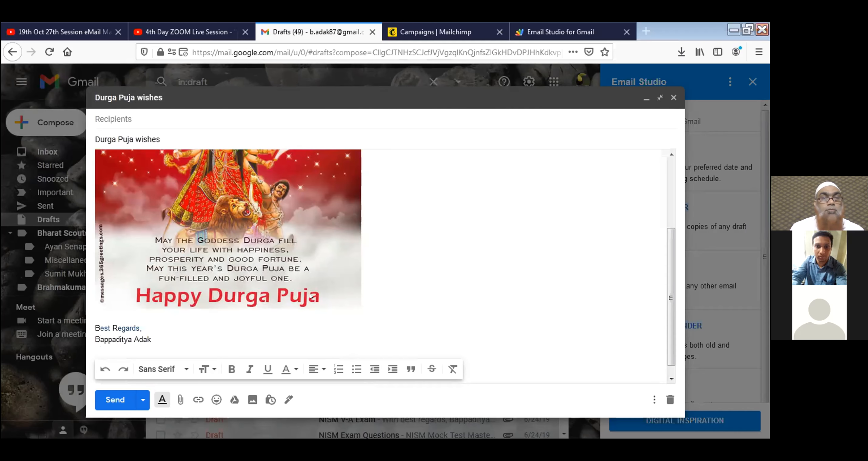
{"action": "scroll", "coordinate": [321, 284], "scroll_direction": "up", "scroll_amount": 3}
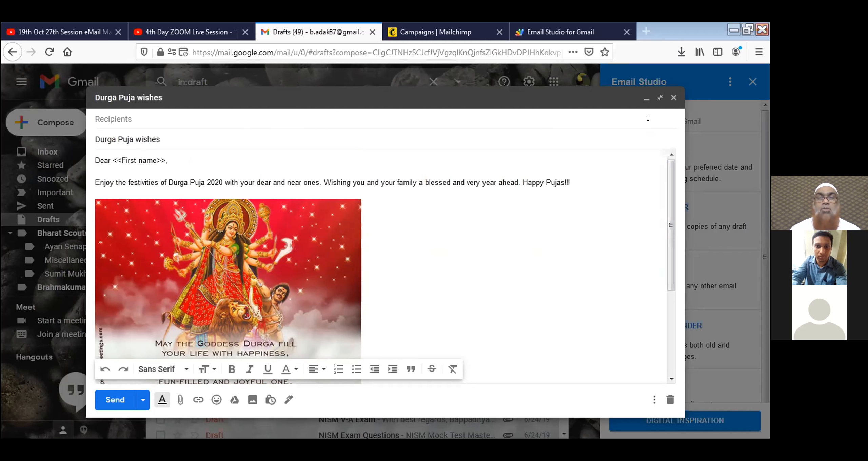
Add 'Financial & Insurance Advisor' and the sender's phone number under the name in the signature.
{"action": "scroll", "coordinate": [233, 336], "scroll_direction": "down", "scroll_amount": 3}
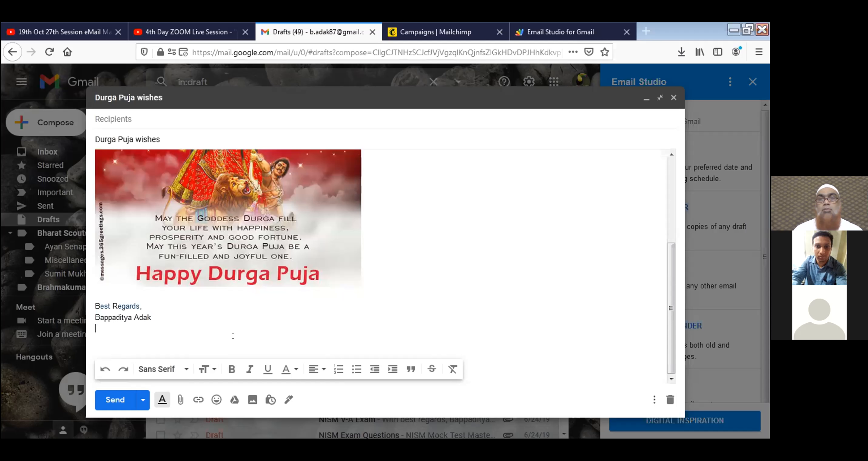
{"action": "type", "text": "Finan"}
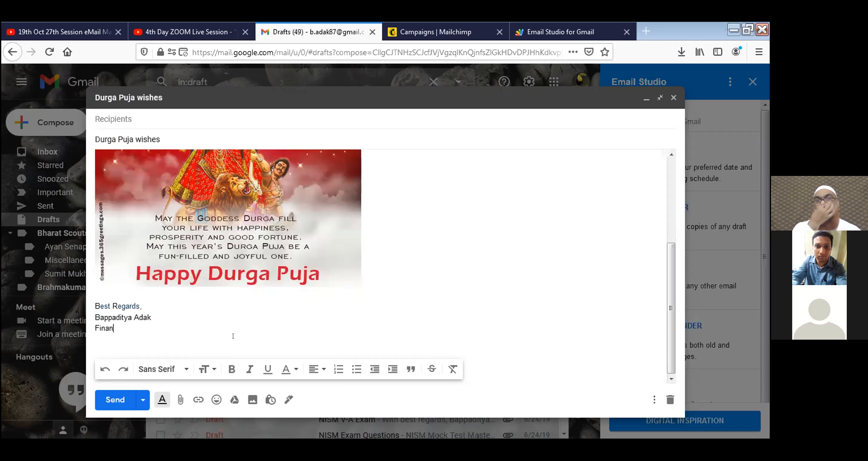
{"action": "type", "text": "cial & Ins"}
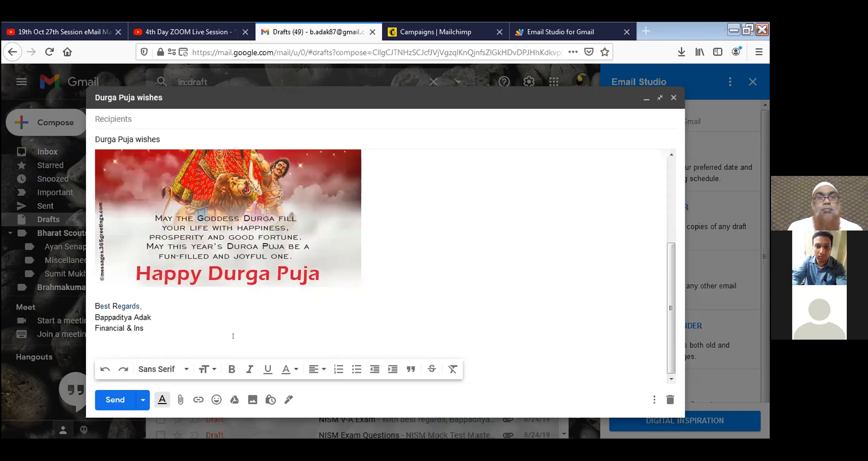
{"action": "type", "text": "urance Ad"}
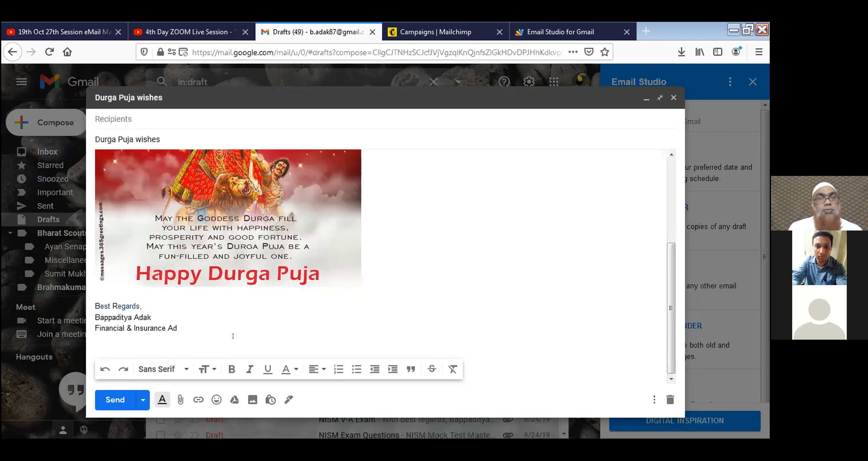
{"action": "type", "text": "visor"}
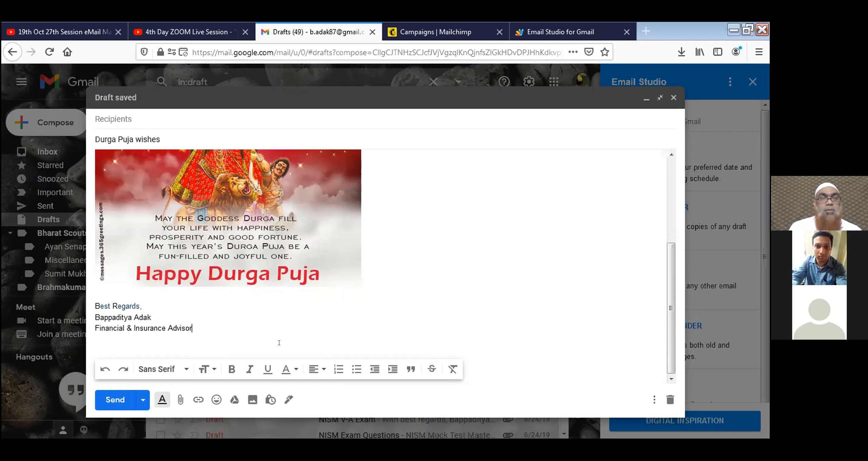
{"action": "key", "text": "Return"}
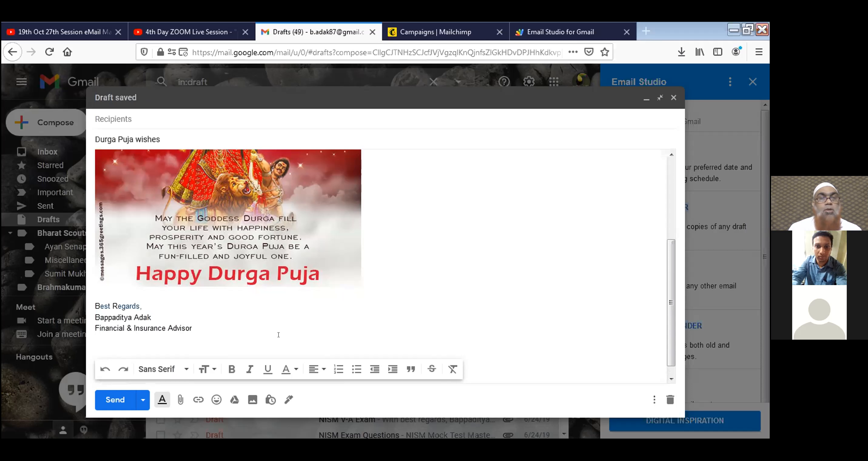
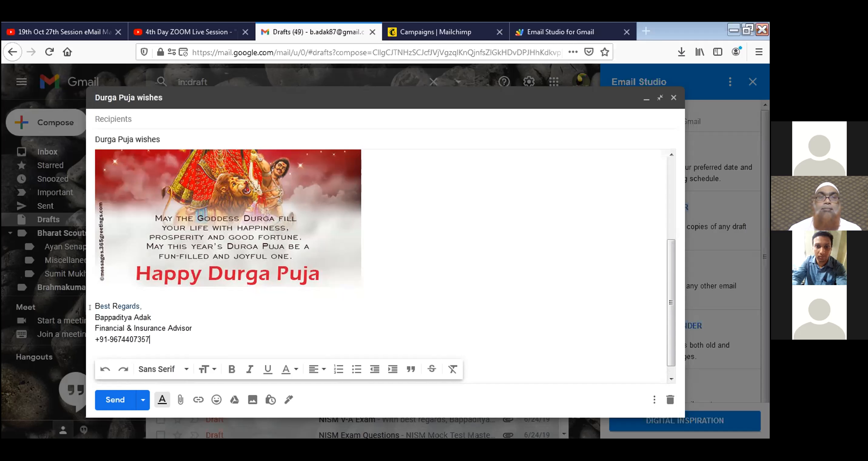
Make the sender's name in the signature bold.
{"action": "left_click_drag", "start_coordinate": [94, 314], "coordinate": [154, 318]}
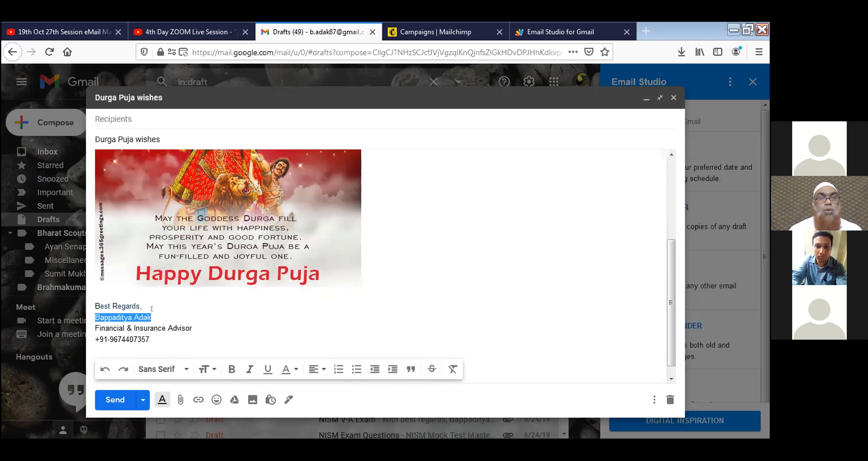
{"action": "key", "text": "ctrl+b"}
{"action": "left_click", "coordinate": [258, 306]}
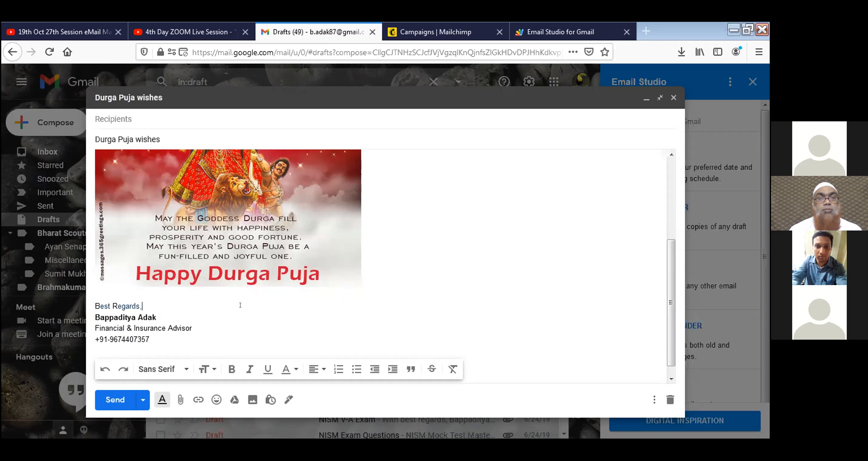
{"action": "scroll", "coordinate": [440, 315], "scroll_direction": "up", "scroll_amount": 5}
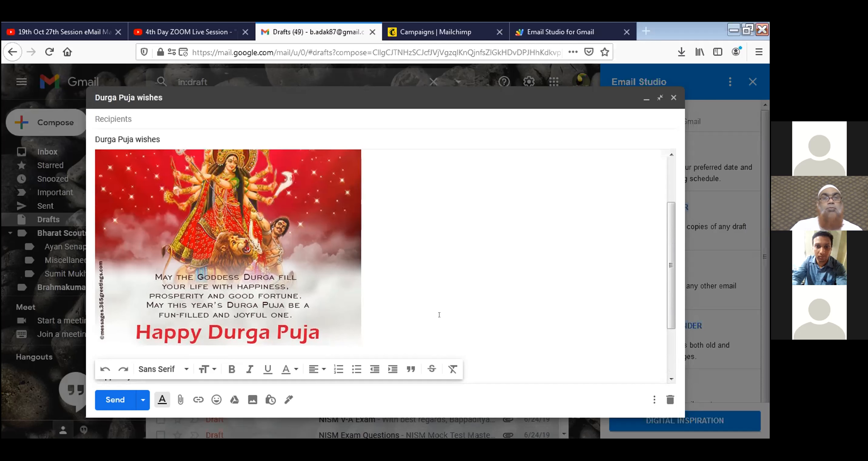
Change the greeting placeholder from <<First name>> to <<FNAME>>, then save and close the draft.
{"action": "left_click_drag", "start_coordinate": [113, 161], "coordinate": [166, 161]}
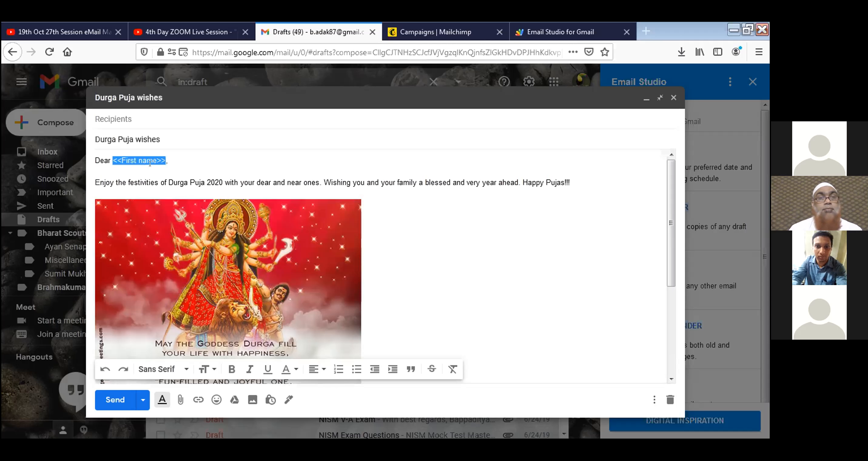
{"action": "left_click", "coordinate": [206, 163]}
{"action": "left_click_drag", "start_coordinate": [125, 156], "coordinate": [149, 154]}
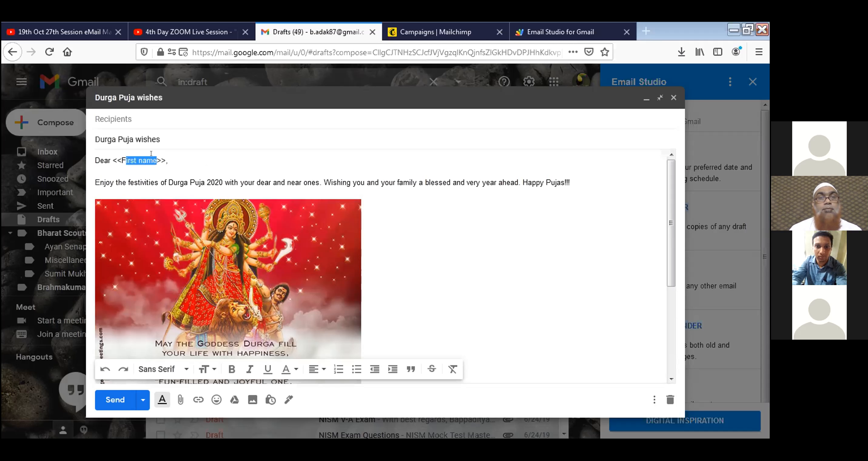
{"action": "type", "text": "NAME"}
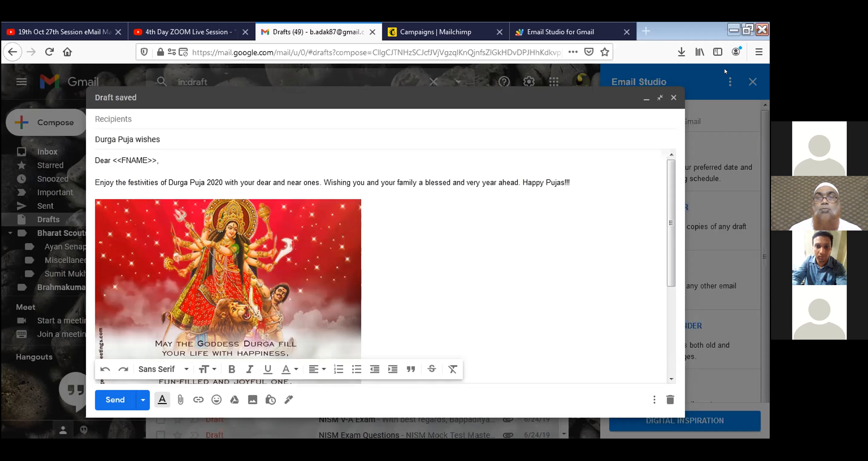
{"action": "left_click", "coordinate": [673, 98]}
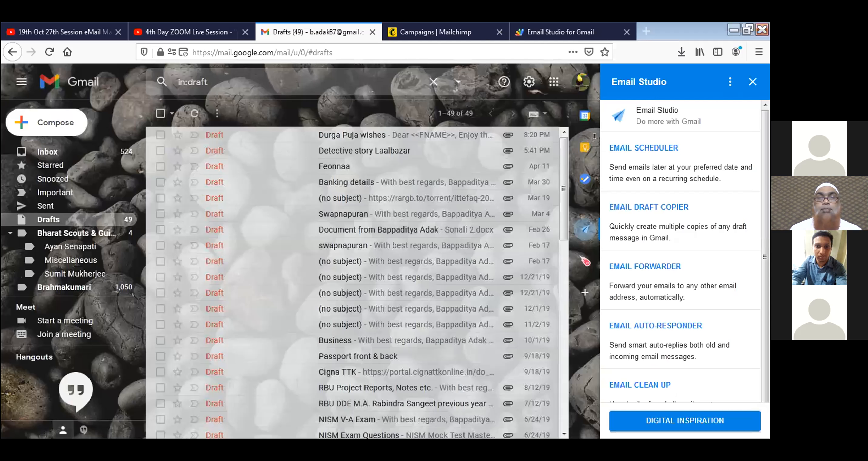
In the Email Merge form, choose the 'Durga Puja wishes' Gmail draft and enter the sender's full name.
{"action": "left_click", "coordinate": [545, 37]}
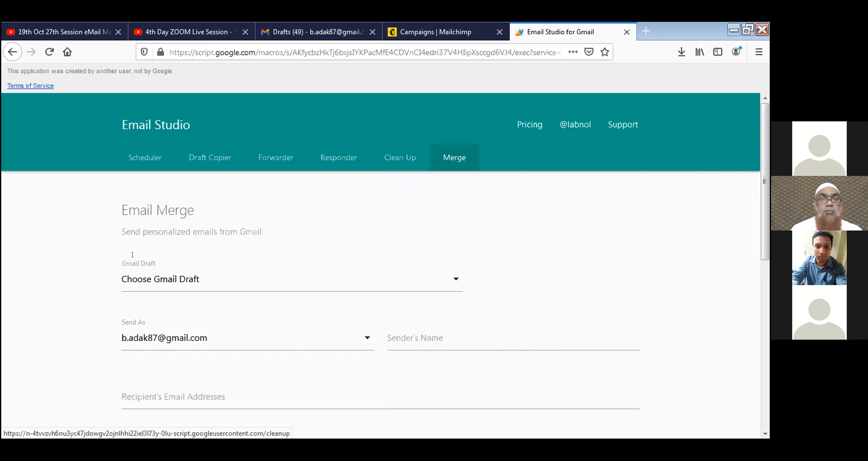
{"action": "left_click", "coordinate": [156, 280]}
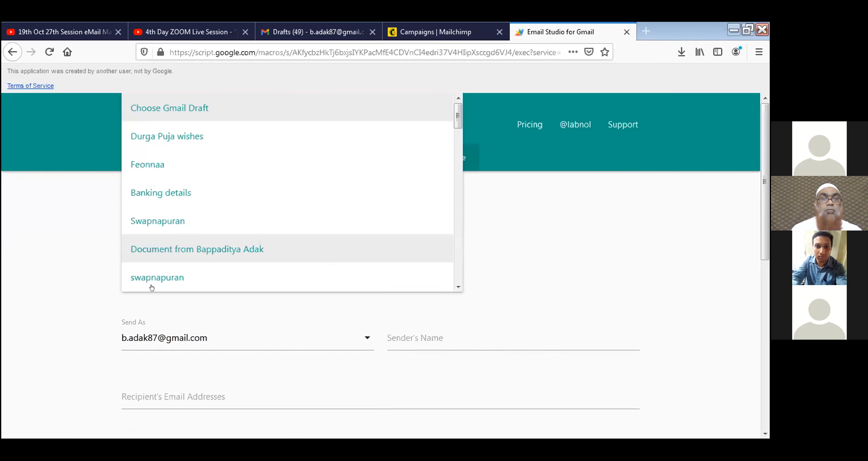
{"action": "left_click", "coordinate": [167, 142]}
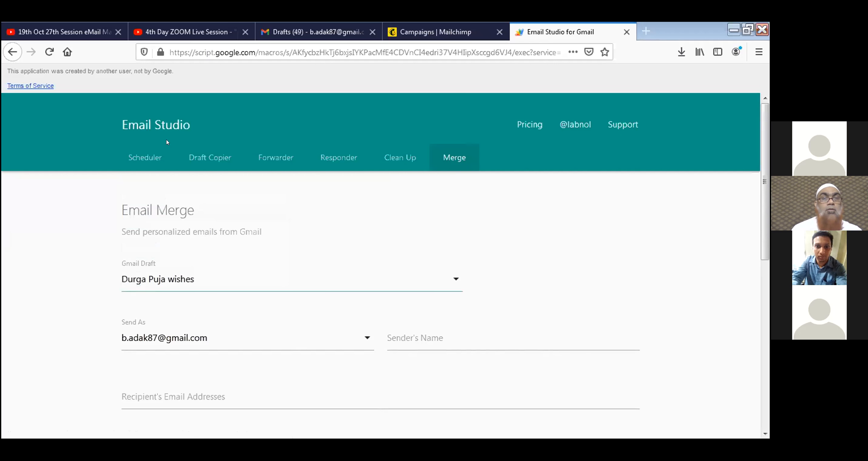
{"action": "scroll", "coordinate": [285, 258], "scroll_direction": "down", "scroll_amount": 3}
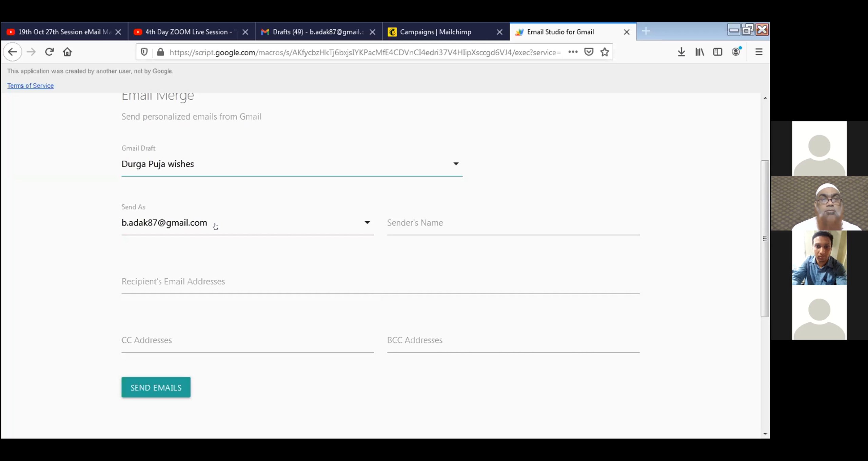
{"action": "left_click", "coordinate": [469, 217]}
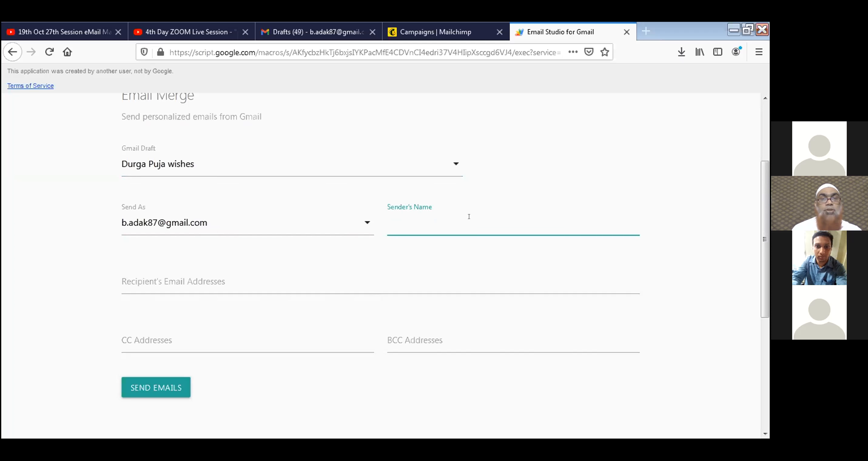
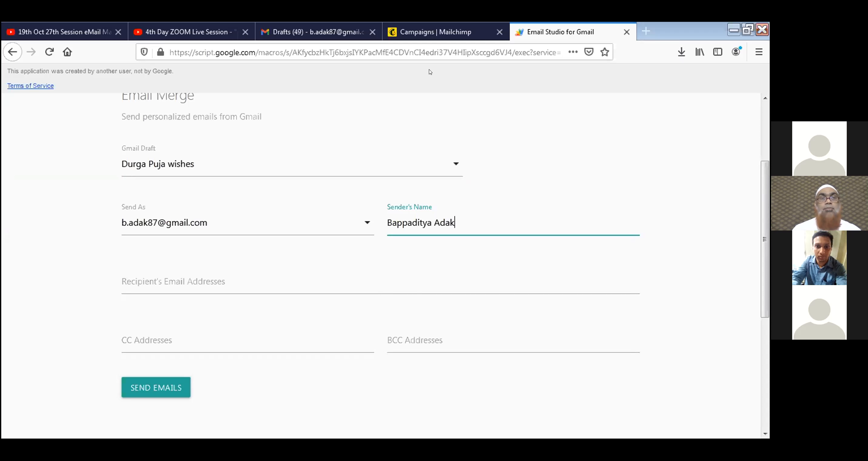
Reopen the 'Durga Puja wishes' draft to confirm the 'Dear <<FNAME>>,' greeting, then close it.
{"action": "left_click", "coordinate": [312, 32]}
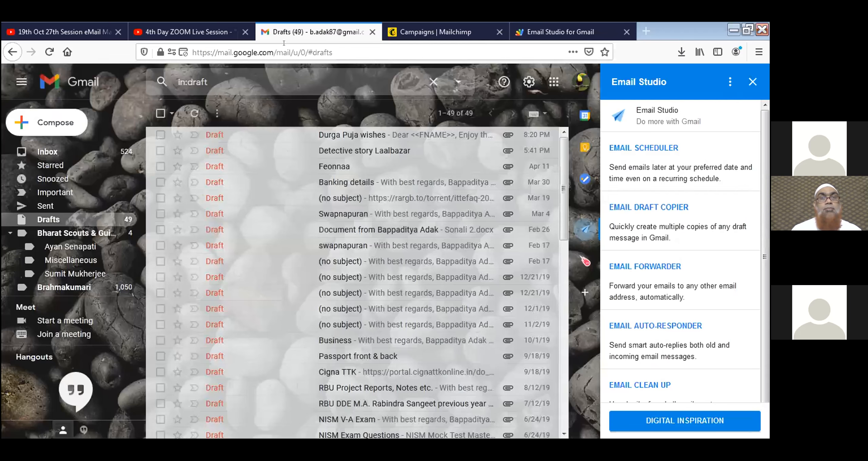
{"action": "left_click", "coordinate": [339, 135]}
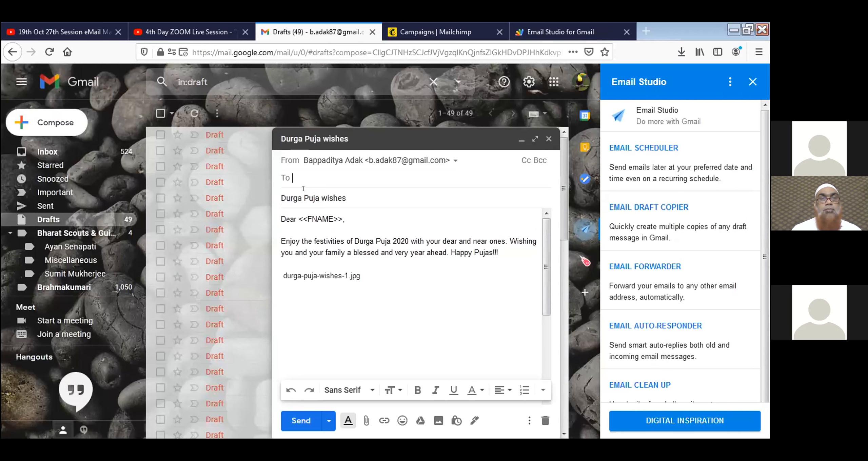
{"action": "left_click_drag", "start_coordinate": [281, 219], "coordinate": [334, 201]}
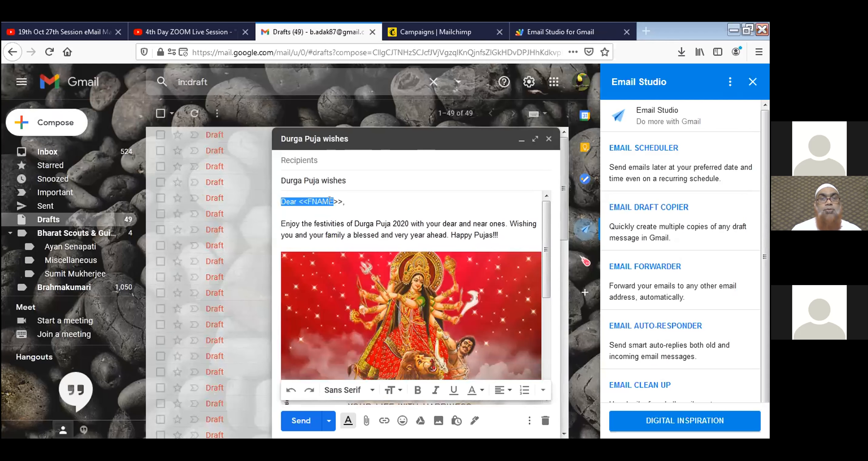
{"action": "left_click", "coordinate": [314, 201]}
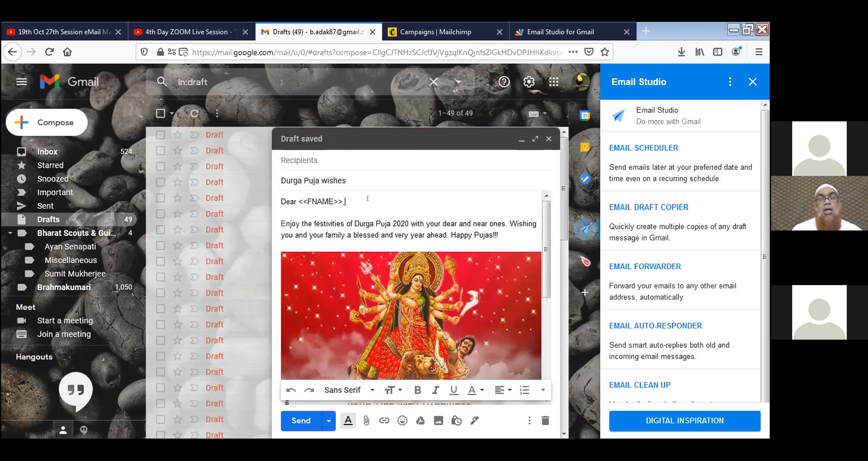
{"action": "left_click", "coordinate": [549, 139]}
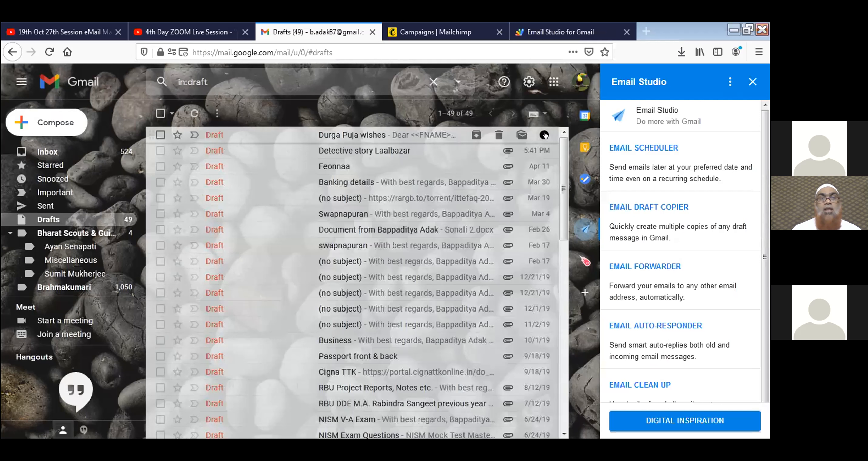
Return to the Email Merge form and place the cursor in the Recipient's Email Addresses field.
{"action": "left_click", "coordinate": [541, 42]}
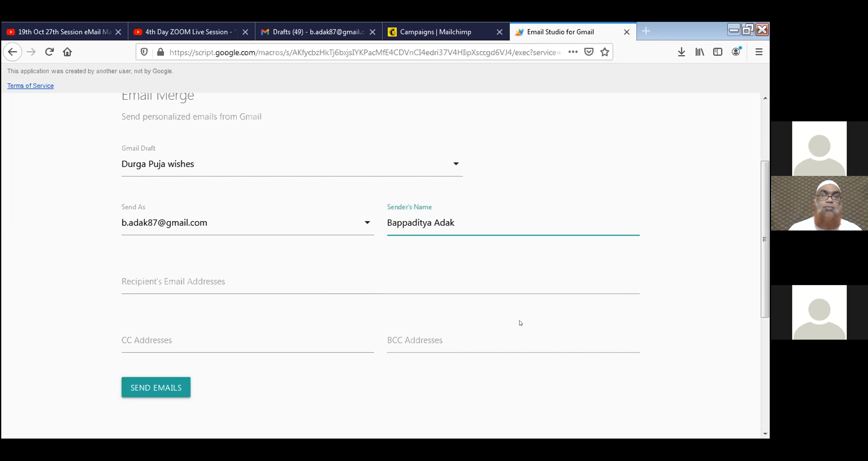
{"action": "left_click", "coordinate": [521, 287]}
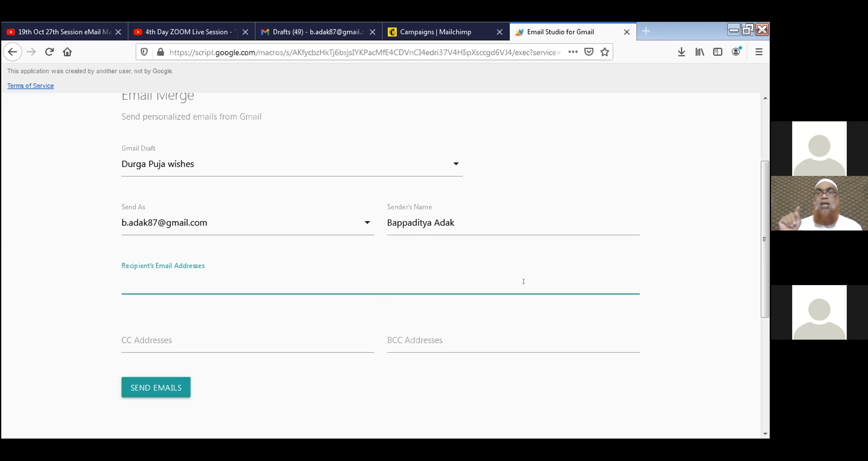
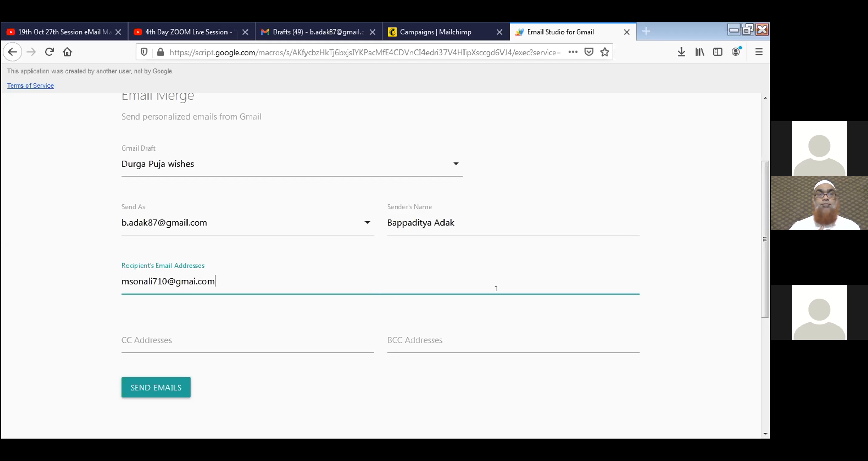
Enter the test recipient's e-mail address, fix the 'gmai' domain typo, and send the merge.
{"action": "left_click", "coordinate": [195, 282]}
{"action": "type", "text": "l"}
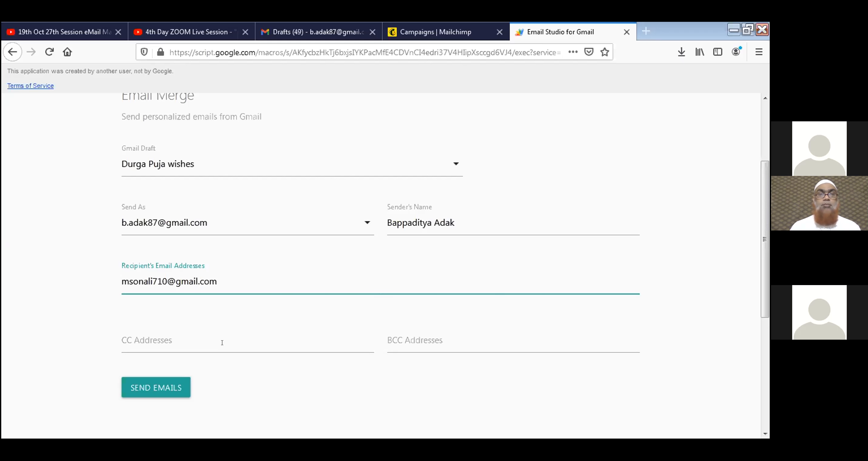
{"action": "left_click", "coordinate": [172, 388]}
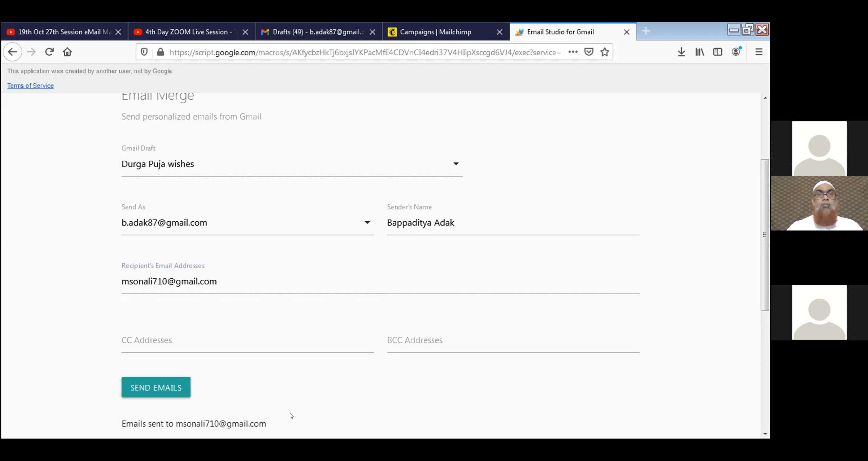
Open Gmail's Sent folder to check the 'Durga Puja wishes' message went out.
{"action": "scroll", "coordinate": [285, 407], "scroll_direction": "down", "scroll_amount": 2}
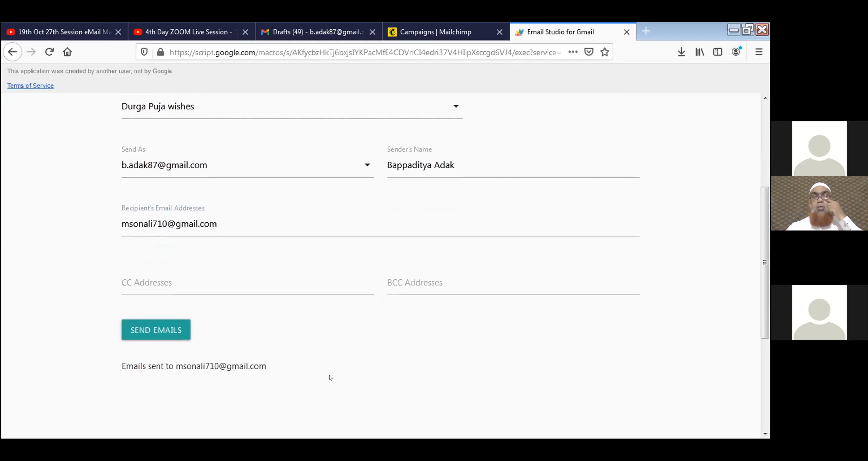
{"action": "key", "text": "ctrl+t"}
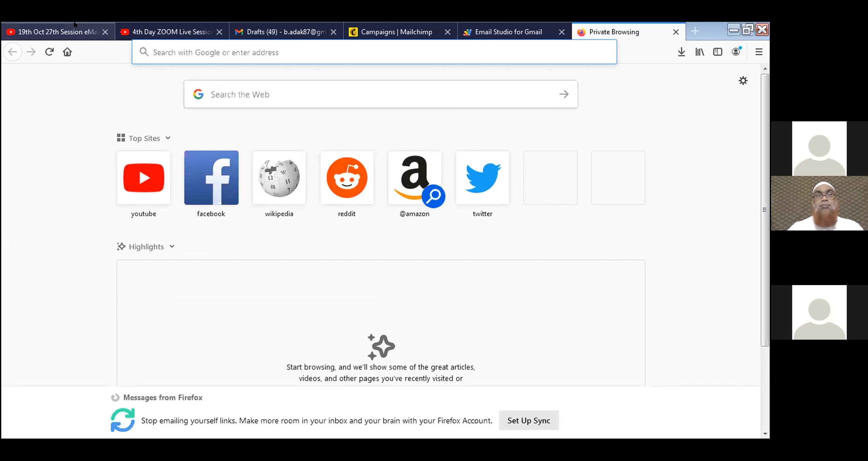
{"action": "left_click", "coordinate": [268, 32]}
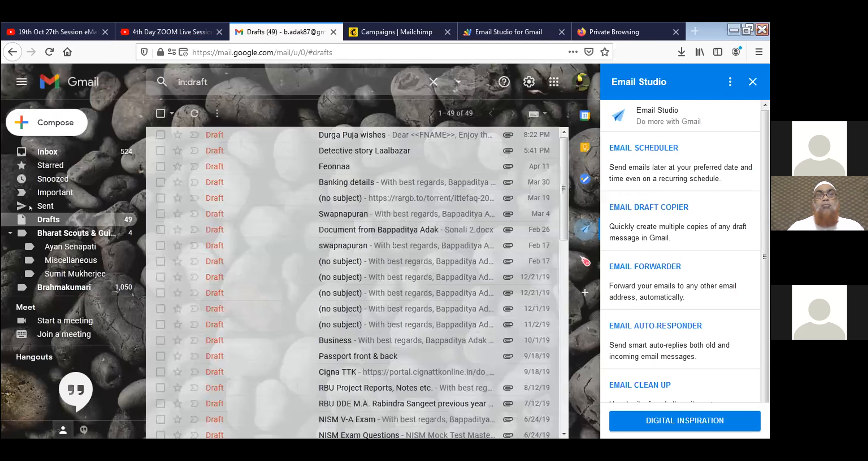
{"action": "left_click", "coordinate": [242, 218]}
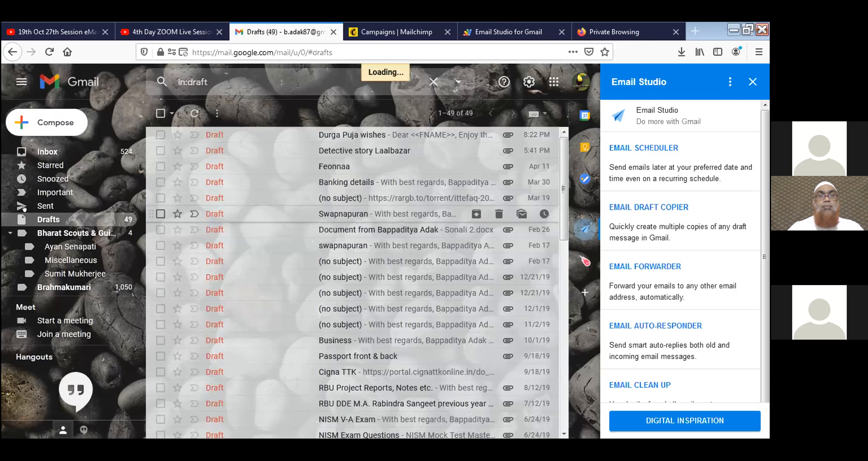
Open the sent Durga Puja wishes email and look over its greeting and Durga image.
{"action": "left_click", "coordinate": [332, 136]}
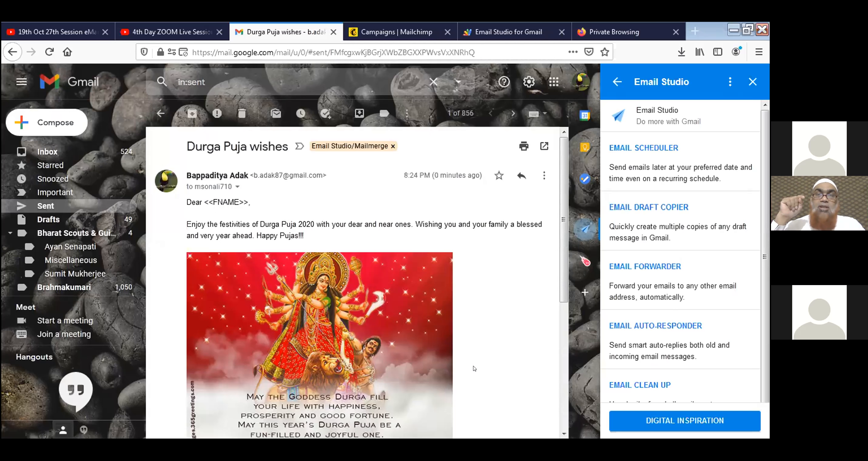
{"action": "scroll", "coordinate": [476, 368], "scroll_direction": "down", "scroll_amount": 5}
{"action": "scroll", "coordinate": [474, 369], "scroll_direction": "up", "scroll_amount": 5}
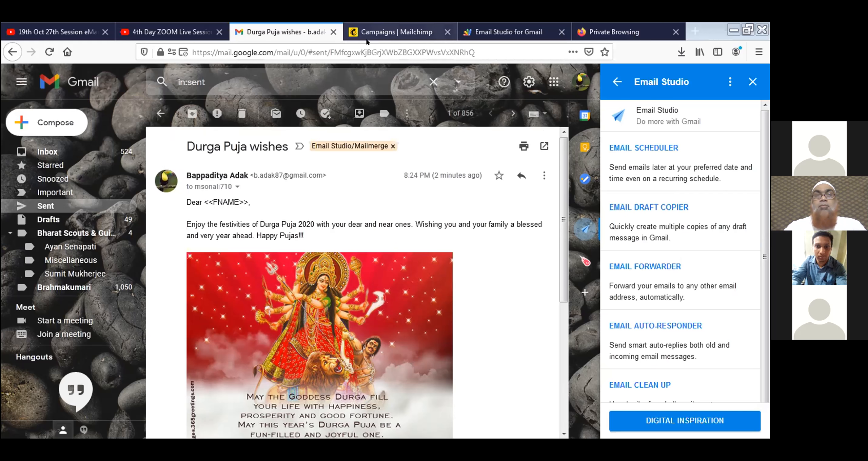
Close the Email Studio side panel, restore the browser window and return to Mailchimp campaigns.
{"action": "left_click", "coordinate": [751, 81]}
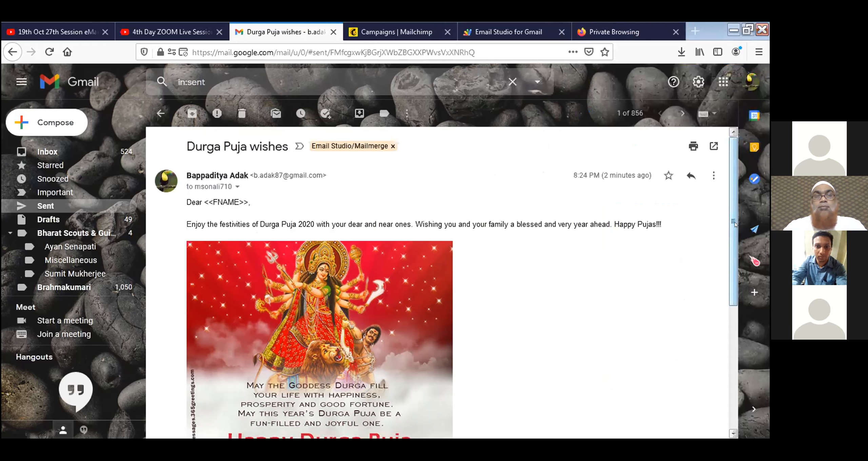
{"action": "left_click", "coordinate": [748, 30]}
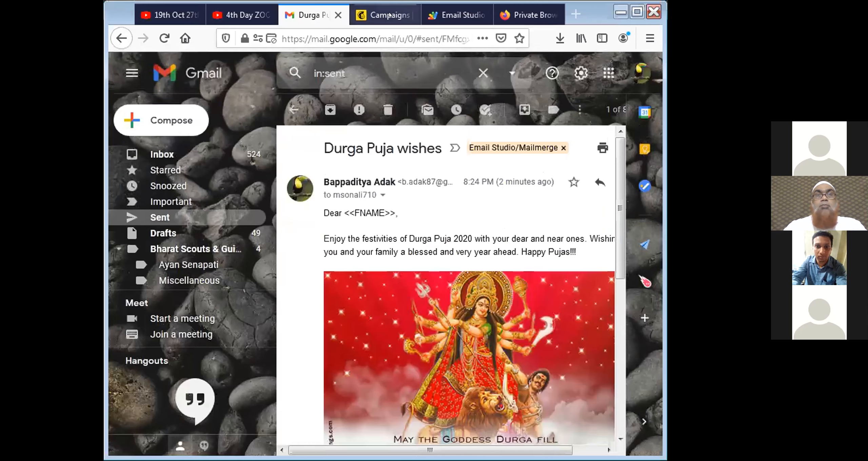
{"action": "left_click", "coordinate": [390, 15]}
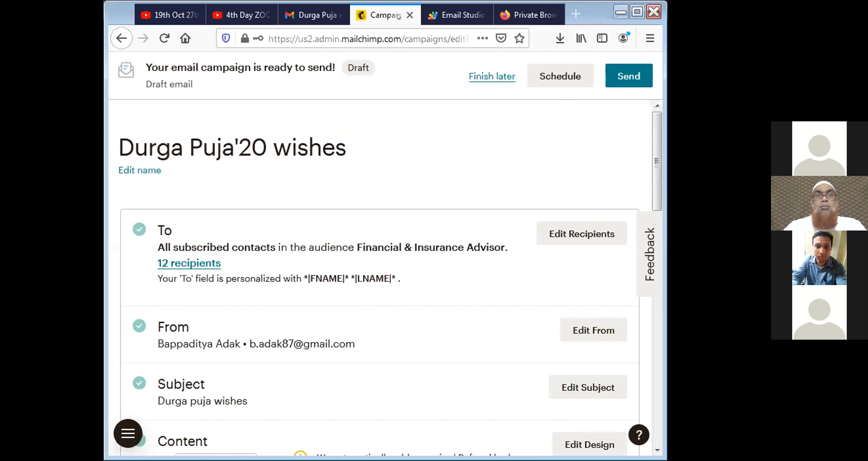
Maximise the browser and review each section of the Durga Puja wishes campaign checklist.
{"action": "left_click", "coordinate": [638, 12]}
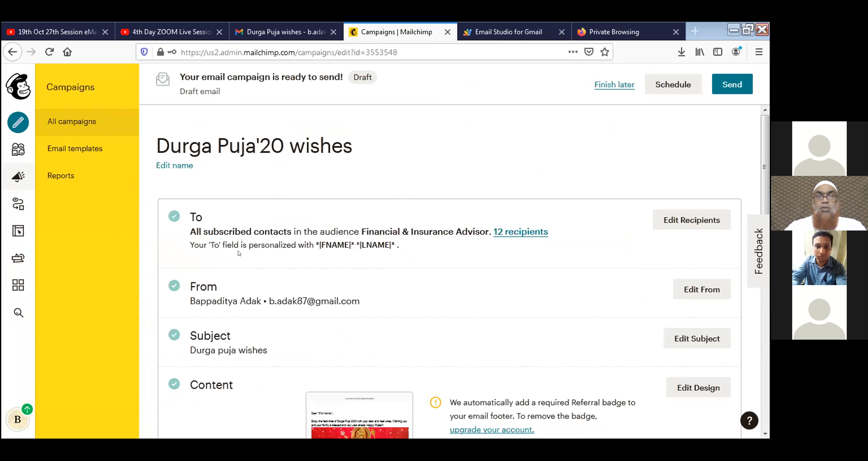
{"action": "scroll", "coordinate": [485, 259], "scroll_direction": "down", "scroll_amount": 1}
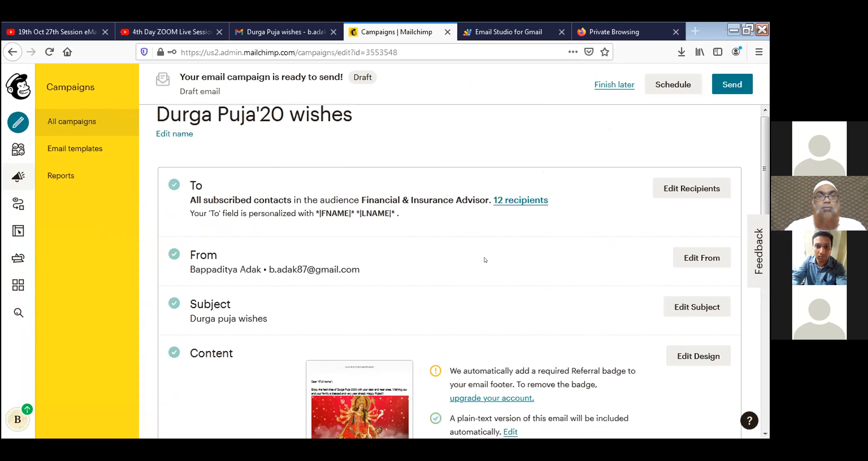
{"action": "scroll", "coordinate": [485, 260], "scroll_direction": "down", "scroll_amount": 1}
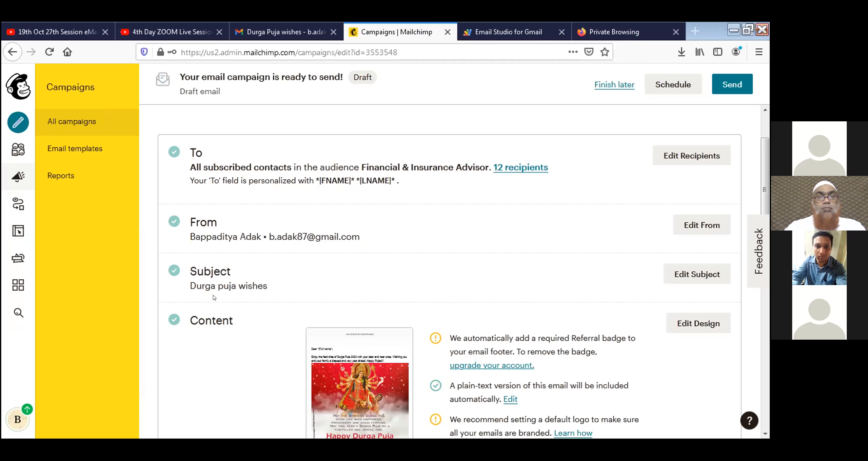
{"action": "scroll", "coordinate": [214, 297], "scroll_direction": "down", "scroll_amount": 3}
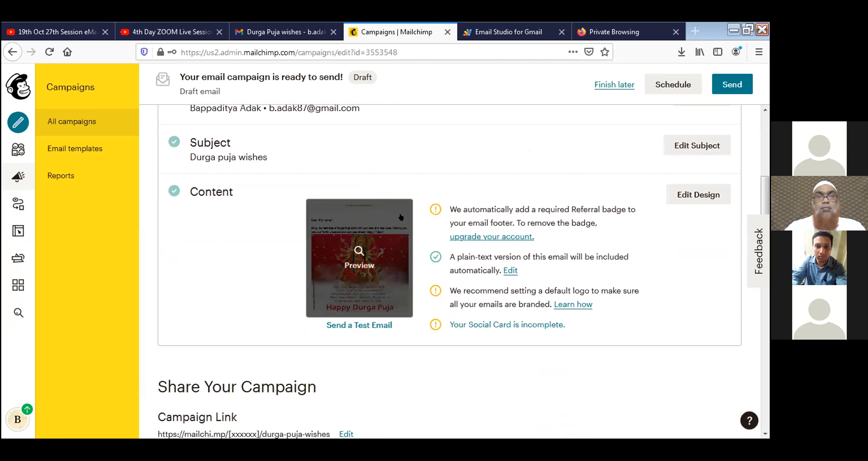
{"action": "scroll", "coordinate": [401, 218], "scroll_direction": "down", "scroll_amount": 5}
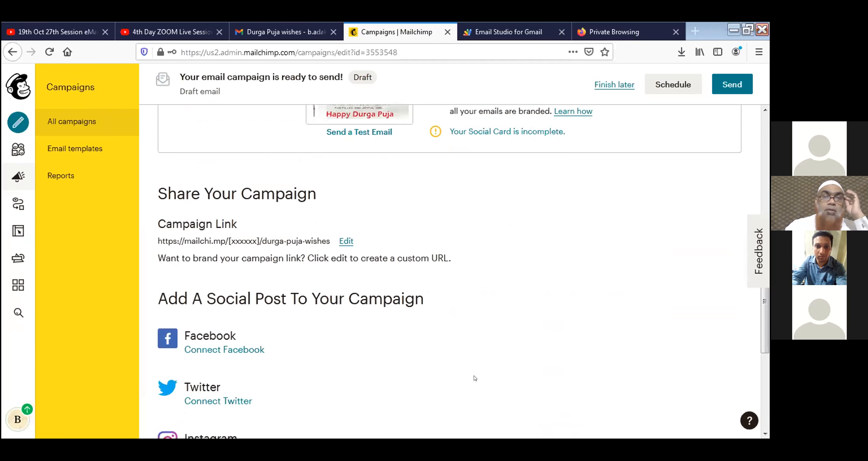
{"action": "scroll", "coordinate": [474, 379], "scroll_direction": "up", "scroll_amount": 10}
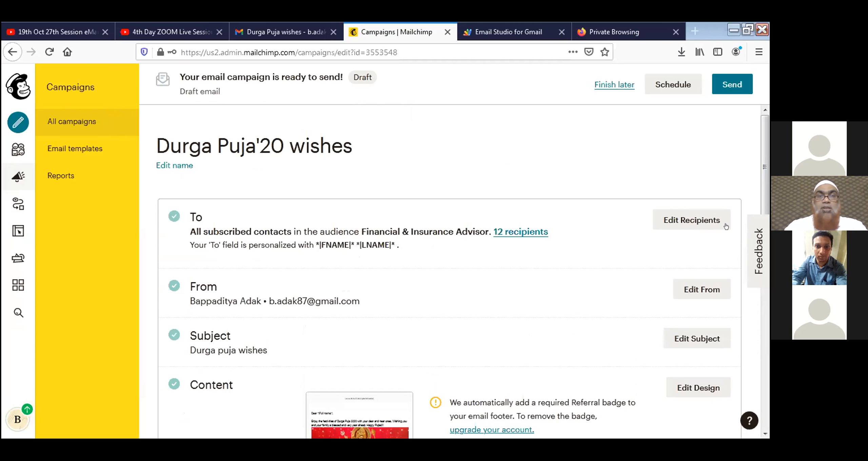
{"action": "scroll", "coordinate": [385, 367], "scroll_direction": "down", "scroll_amount": 12}
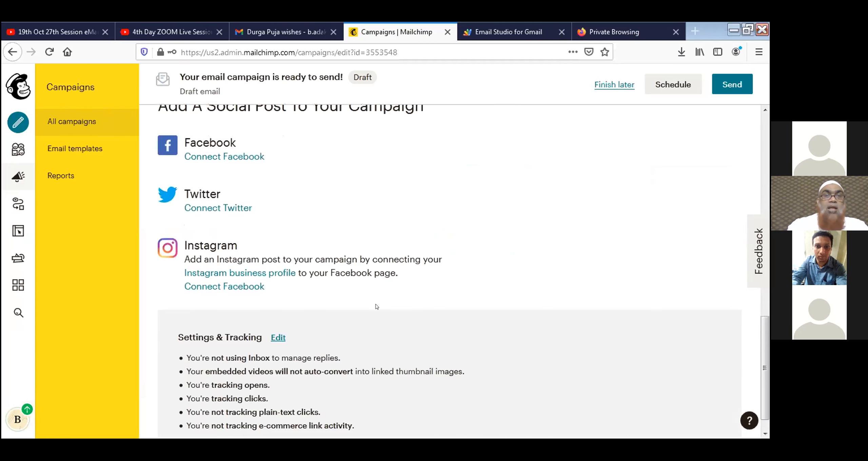
{"action": "scroll", "coordinate": [376, 307], "scroll_direction": "up", "scroll_amount": 3}
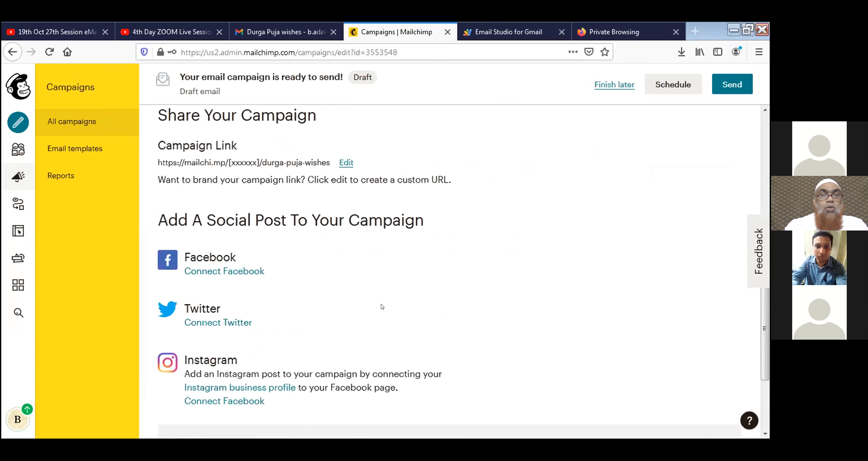
{"action": "scroll", "coordinate": [382, 306], "scroll_direction": "up", "scroll_amount": 2}
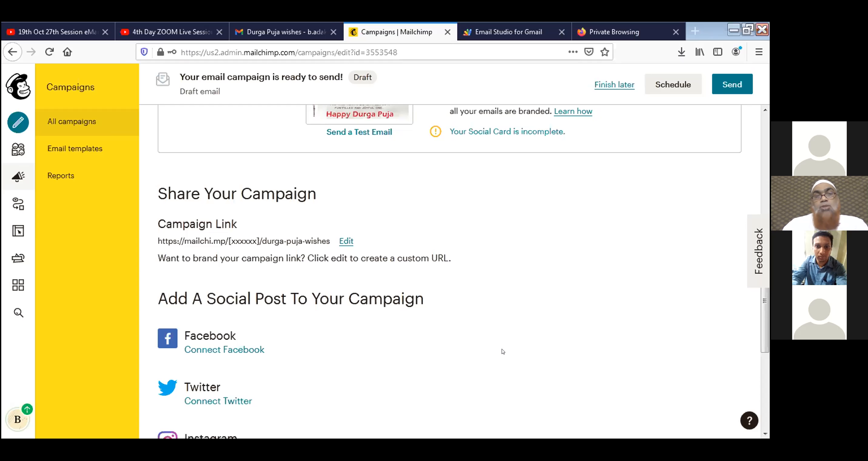
Change the campaign link path to the sender's hyphenated name followed by durga-puja-wishes and save it.
{"action": "left_click", "coordinate": [347, 242]}
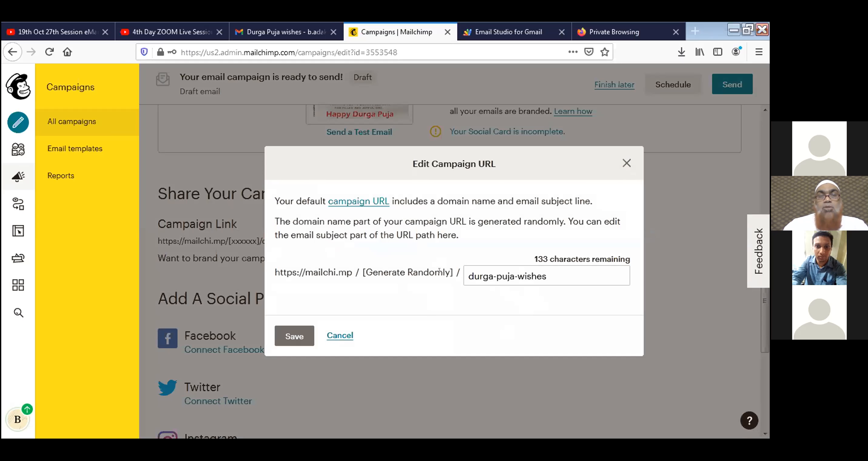
{"action": "left_click", "coordinate": [465, 272]}
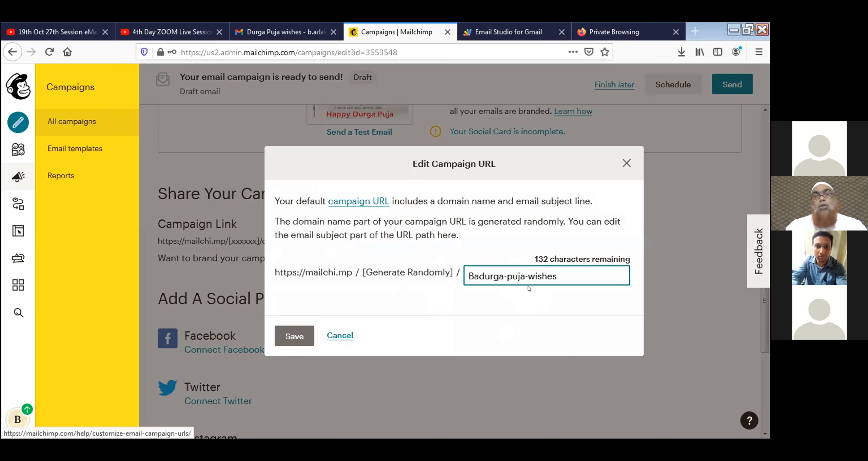
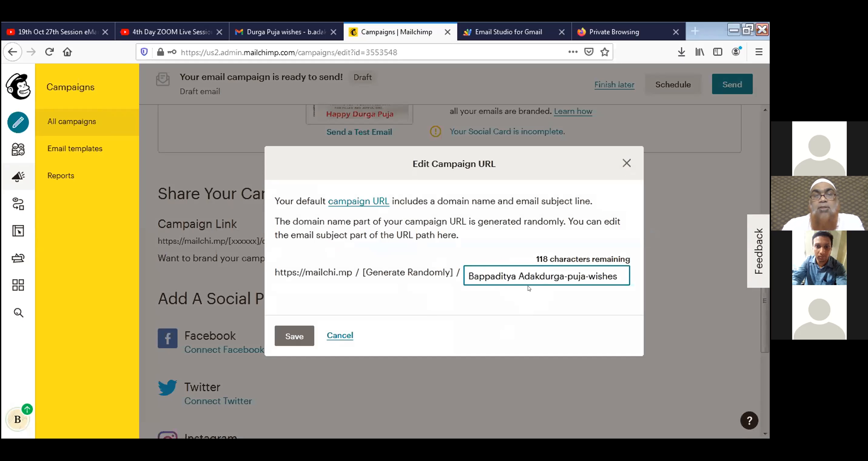
{"action": "type", "text": "-"}
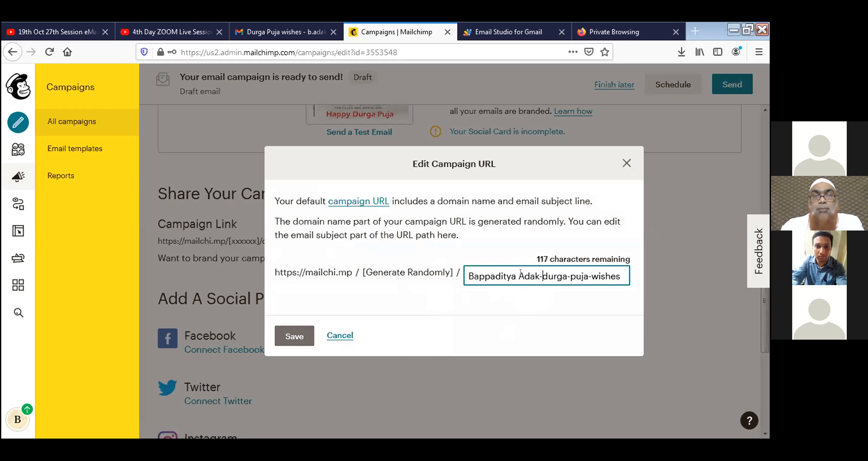
{"action": "key", "text": "BackSpace"}
{"action": "type", "text": "-"}
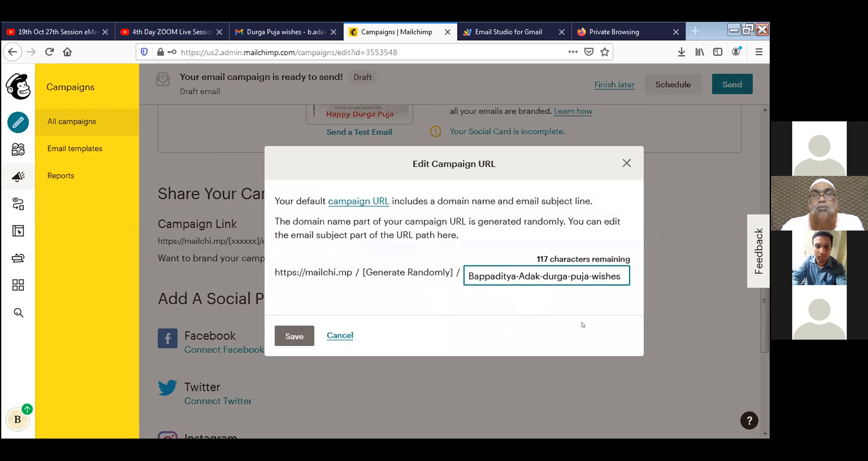
{"action": "key", "text": "Tab"}
{"action": "key", "text": "Return"}
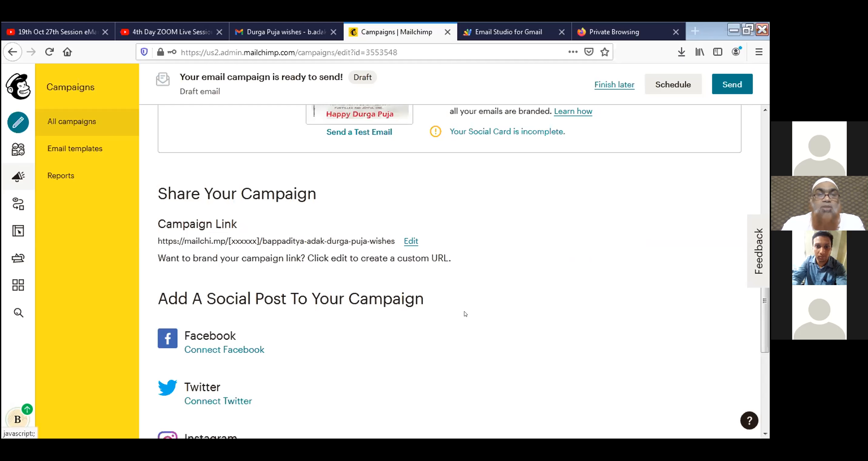
{"action": "scroll", "coordinate": [465, 314], "scroll_direction": "up", "scroll_amount": 4}
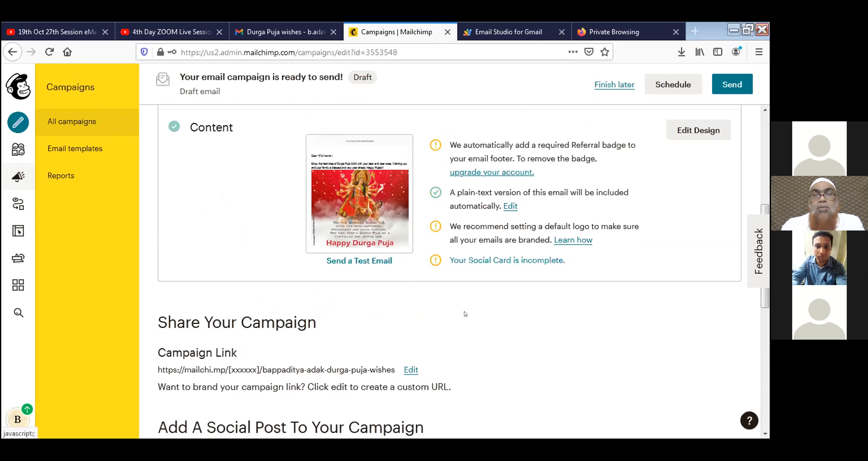
{"action": "scroll", "coordinate": [466, 314], "scroll_direction": "up", "scroll_amount": 4}
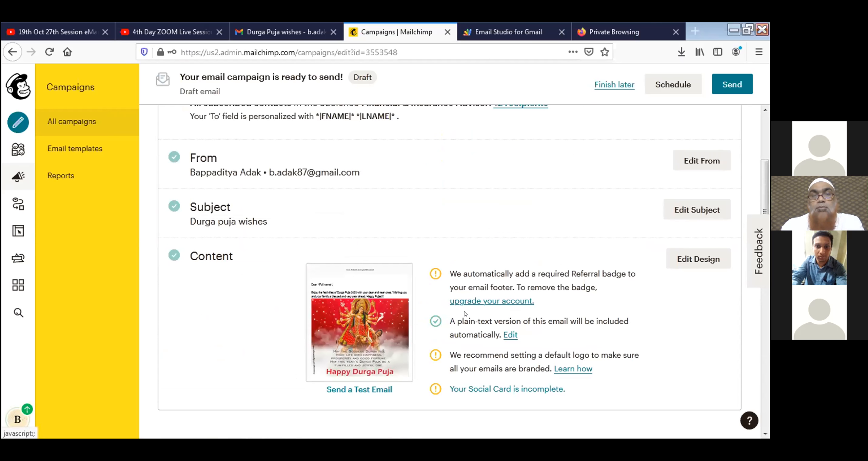
{"action": "scroll", "coordinate": [465, 314], "scroll_direction": "down", "scroll_amount": 12}
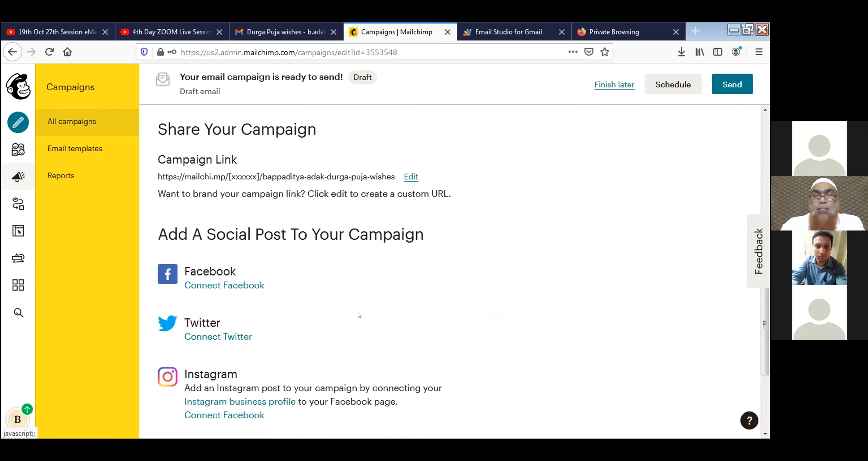
{"action": "scroll", "coordinate": [359, 315], "scroll_direction": "down", "scroll_amount": 1}
{"action": "scroll", "coordinate": [359, 315], "scroll_direction": "down", "scroll_amount": 1}
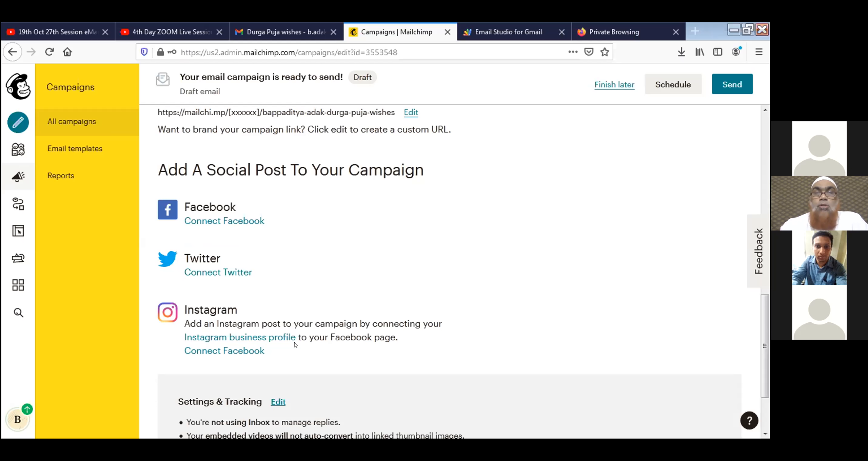
{"action": "left_click", "coordinate": [676, 88]}
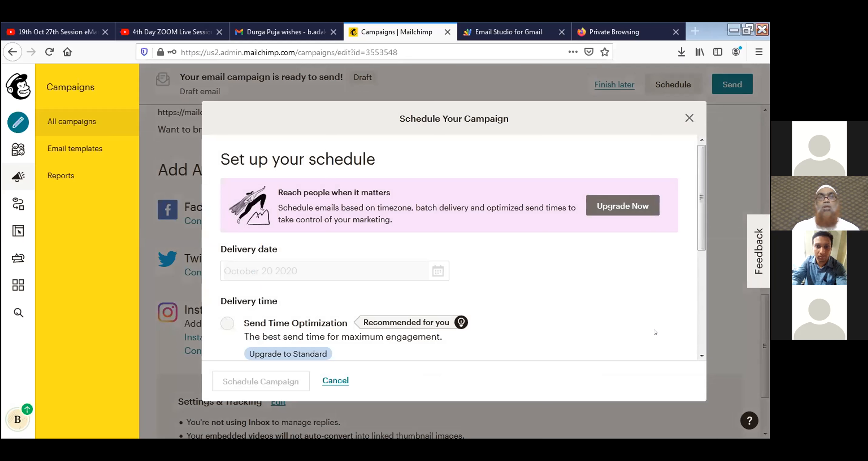
{"action": "left_click", "coordinate": [335, 380]}
{"action": "scroll", "coordinate": [609, 337], "scroll_direction": "up", "scroll_amount": 2}
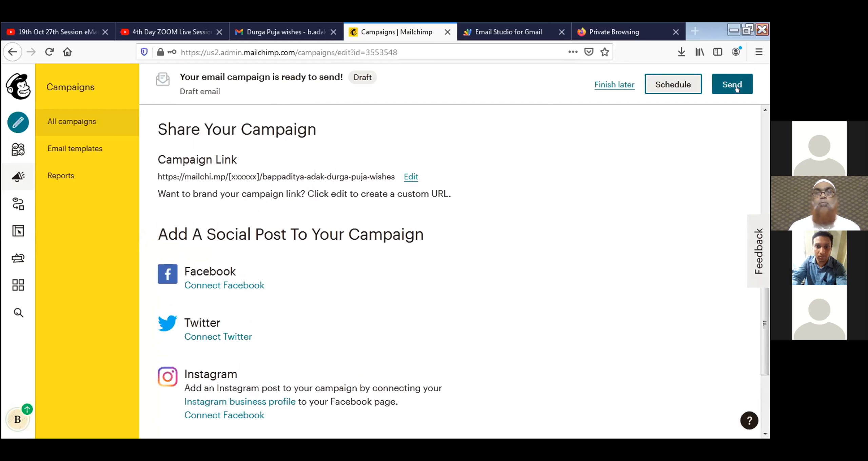
Reopen the campaign's From section and save the sender name and address.
{"action": "scroll", "coordinate": [583, 278], "scroll_direction": "up", "scroll_amount": 2}
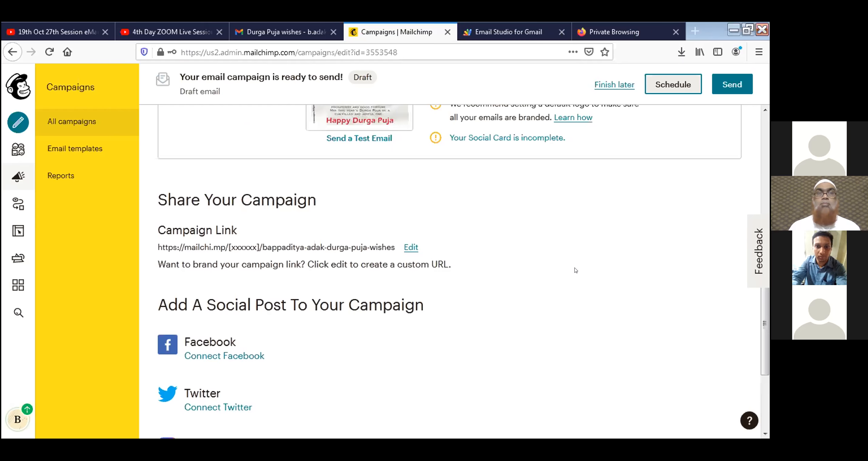
{"action": "scroll", "coordinate": [574, 270], "scroll_direction": "up", "scroll_amount": 8}
{"action": "scroll", "coordinate": [247, 224], "scroll_direction": "up", "scroll_amount": 1}
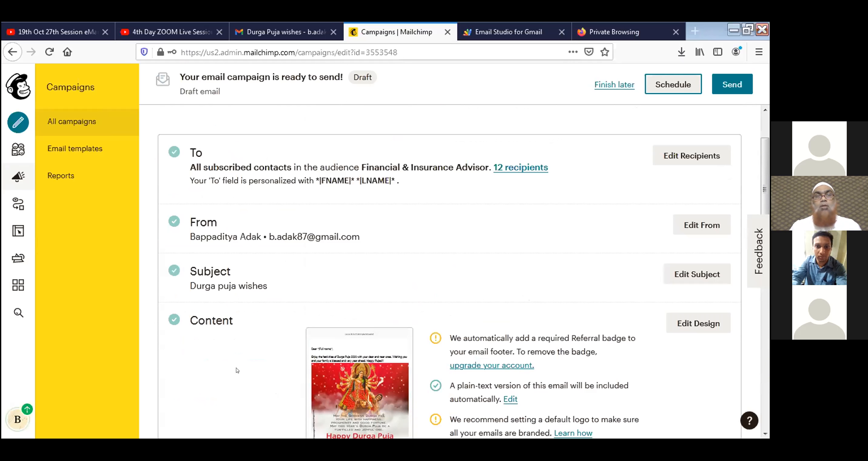
{"action": "scroll", "coordinate": [235, 369], "scroll_direction": "up", "scroll_amount": 2}
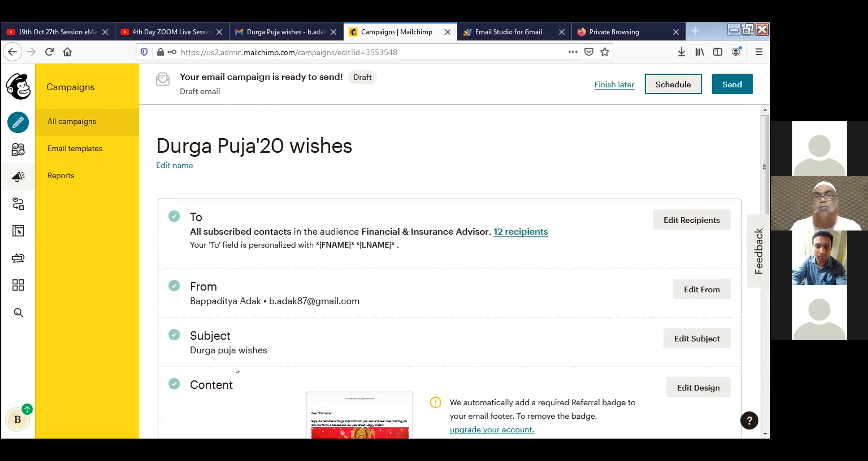
{"action": "left_click", "coordinate": [702, 290]}
{"action": "scroll", "coordinate": [591, 334], "scroll_direction": "down", "scroll_amount": 4}
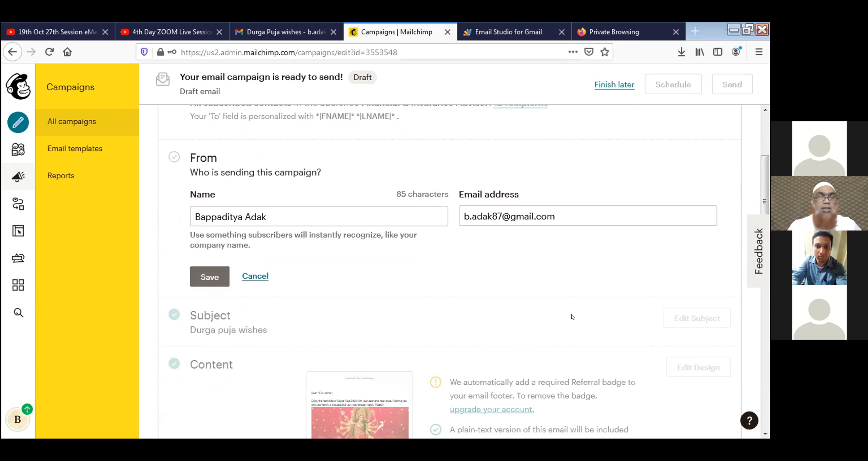
{"action": "left_click", "coordinate": [205, 278]}
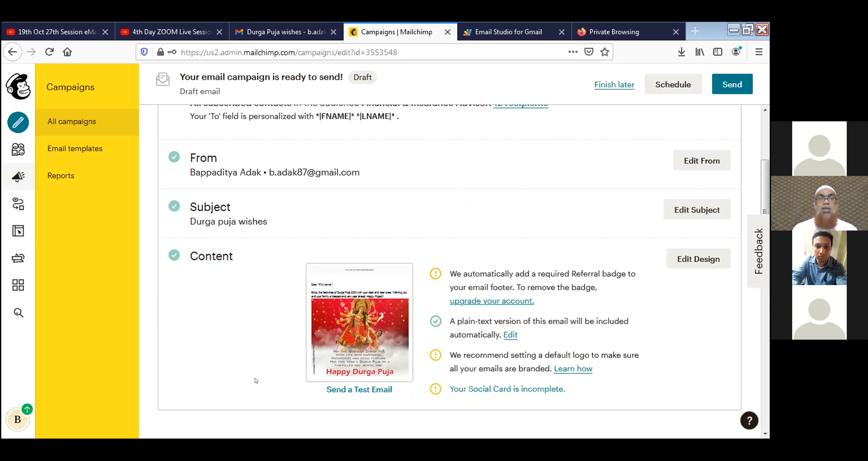
Save the subject as the sender's first name plus 'wishes you a Very Happy Durga puja'.
{"action": "left_click", "coordinate": [709, 215]}
{"action": "left_click", "coordinate": [287, 277]}
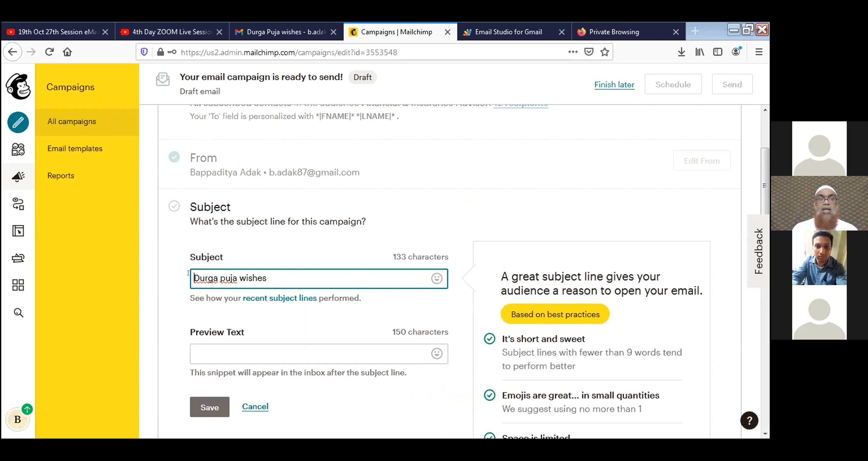
{"action": "type", "text": "Bappadity"}
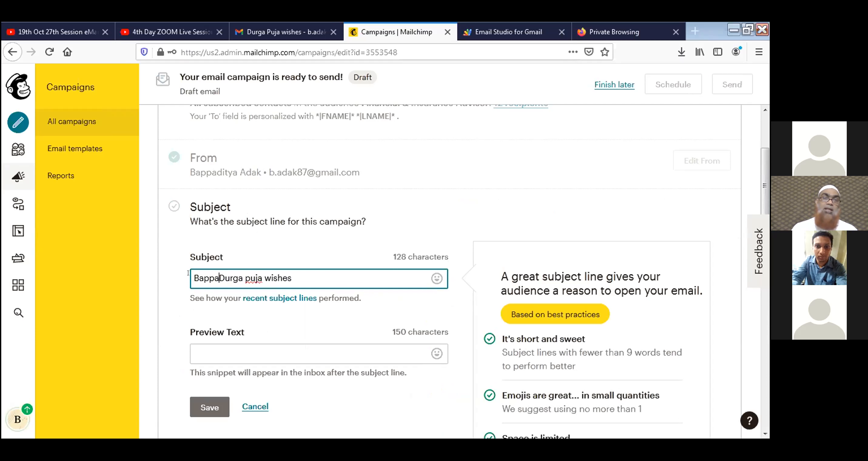
{"action": "type", "text": "a wishes "}
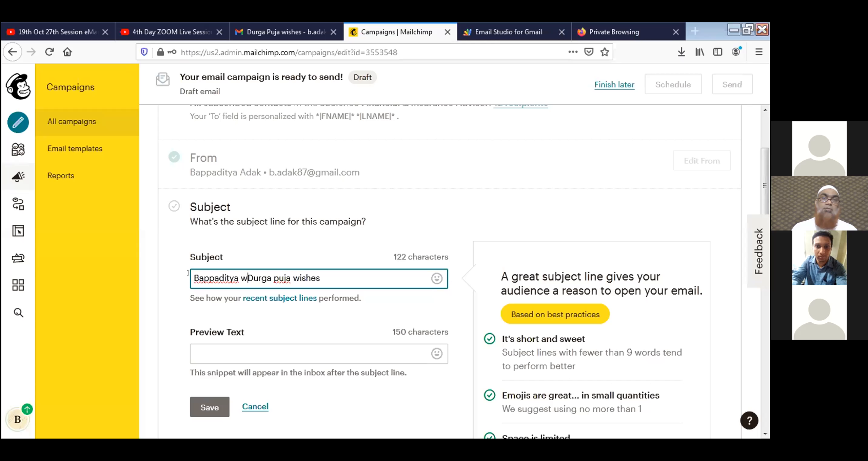
{"action": "type", "text": "you a "}
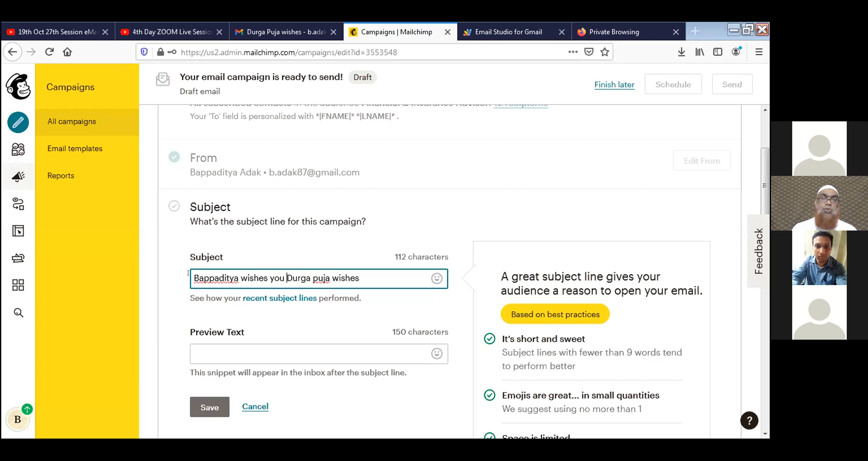
{"action": "type", "text": "very happy"}
{"action": "left_click", "coordinate": [312, 273]}
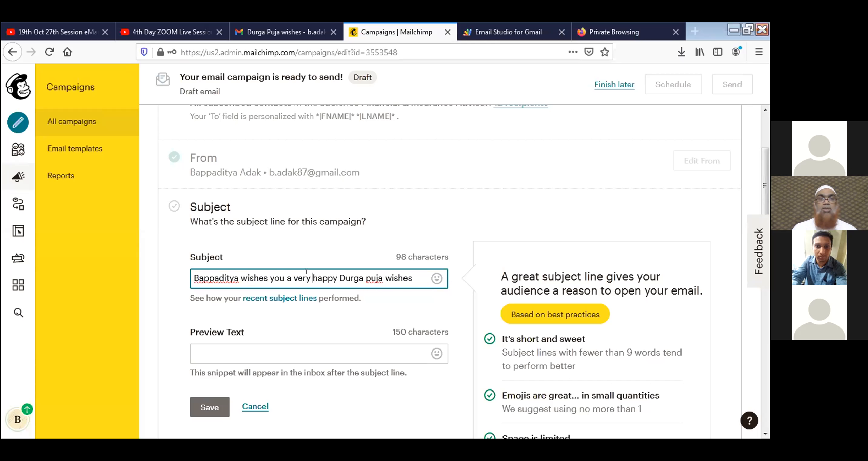
{"action": "key", "text": "Delete"}
{"action": "type", "text": "H"}
{"action": "left_click", "coordinate": [294, 277]}
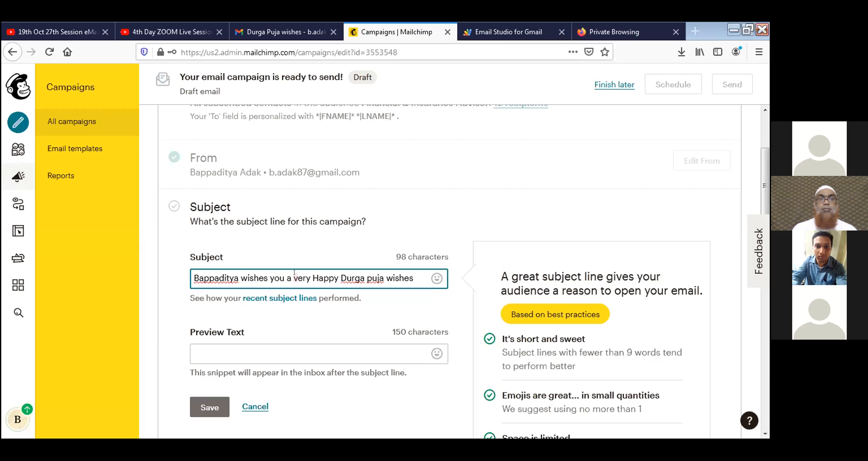
{"action": "key", "text": "Delete"}
{"action": "type", "text": "V"}
{"action": "left_click_drag", "start_coordinate": [384, 271], "coordinate": [416, 271]}
{"action": "key", "text": "BackSpace"}
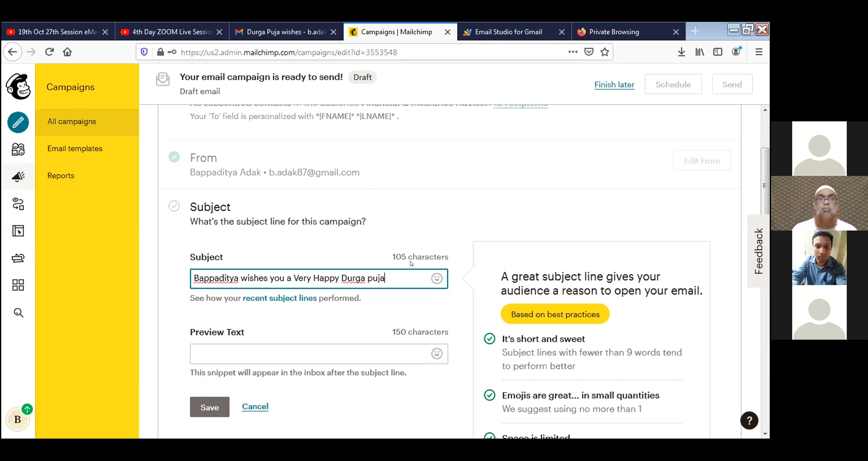
{"action": "left_click", "coordinate": [205, 411]}
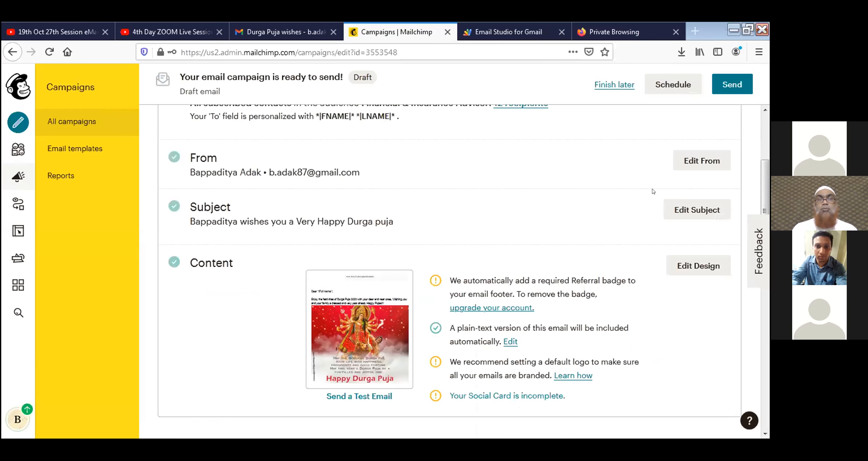
Capitalise 'Puja' so the subject ends 'Very Happy Durga Puja', then save it.
{"action": "left_click", "coordinate": [694, 210]}
{"action": "left_click", "coordinate": [369, 278]}
{"action": "key", "text": "Delete"}
{"action": "type", "text": "P"}
{"action": "left_click", "coordinate": [209, 408]}
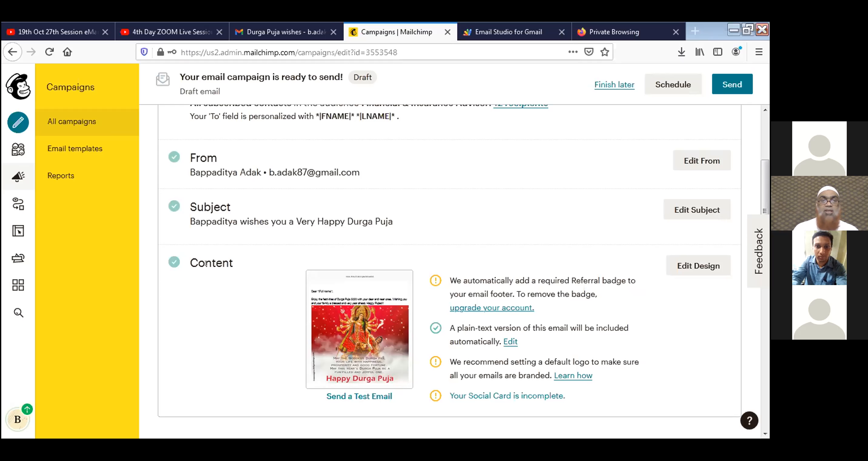
{"action": "scroll", "coordinate": [359, 332], "scroll_direction": "down", "scroll_amount": 3}
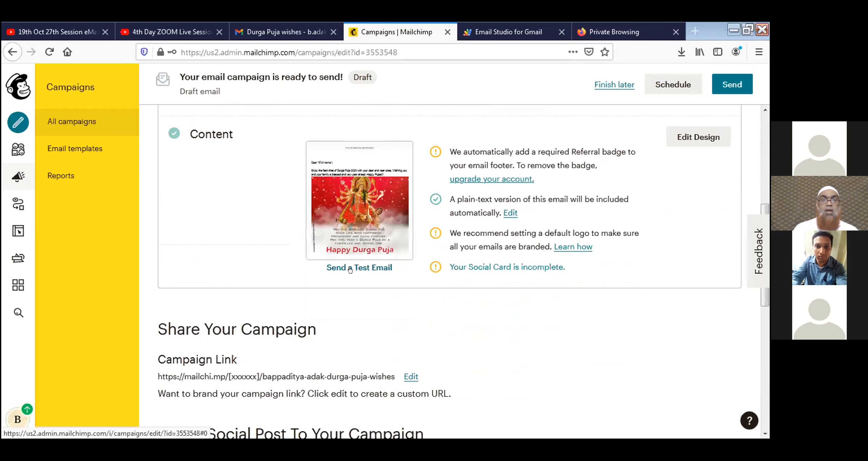
Send a test of the campaign to a company info address and a Gmail address.
{"action": "left_click", "coordinate": [374, 268]}
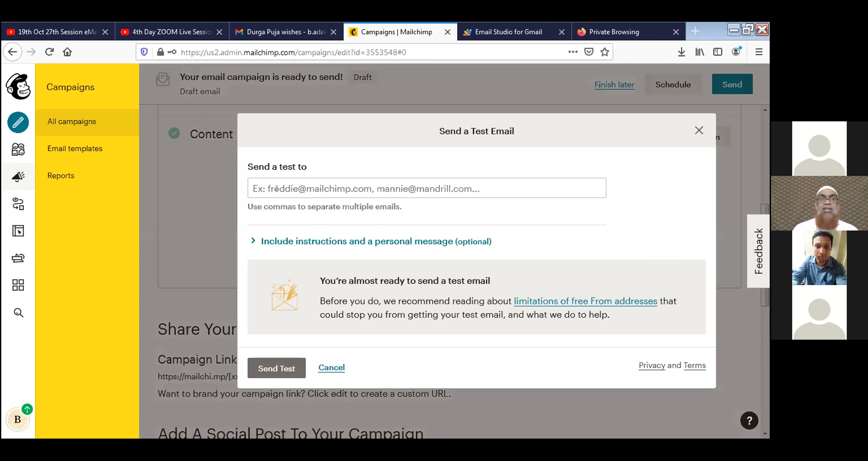
{"action": "left_click", "coordinate": [277, 188]}
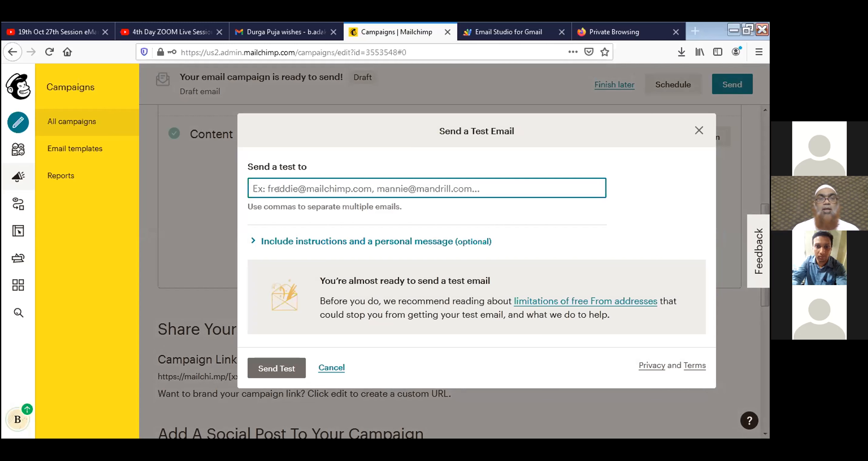
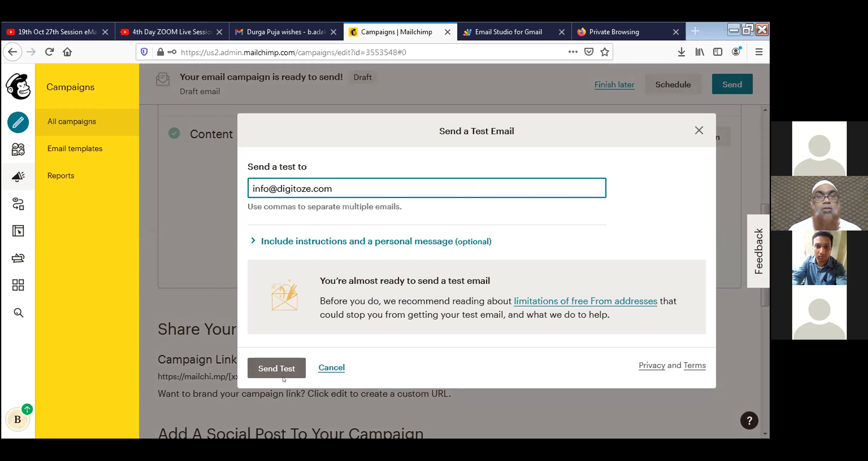
{"action": "type", "text": ", "}
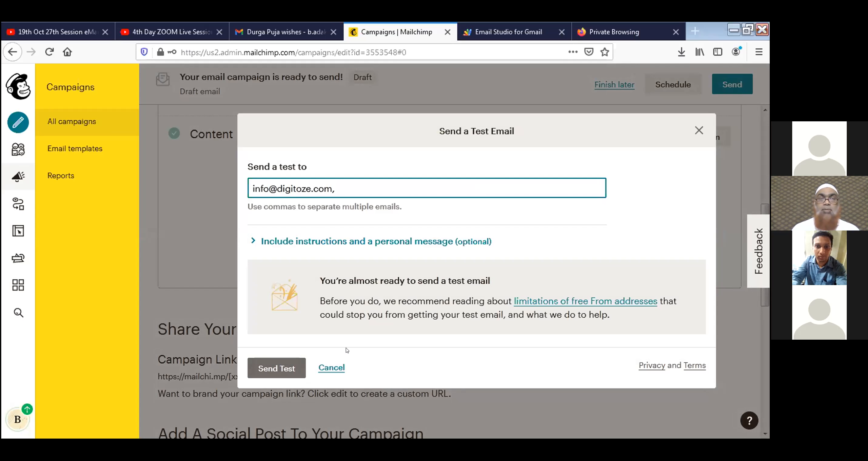
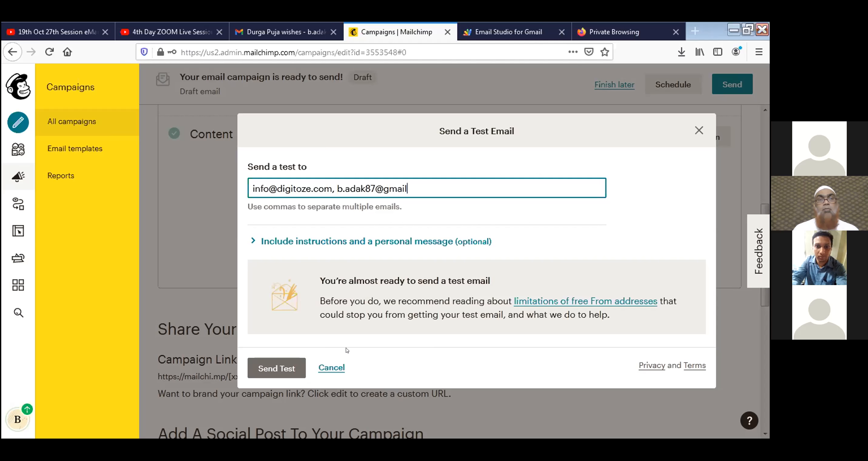
{"action": "left_click", "coordinate": [276, 369]}
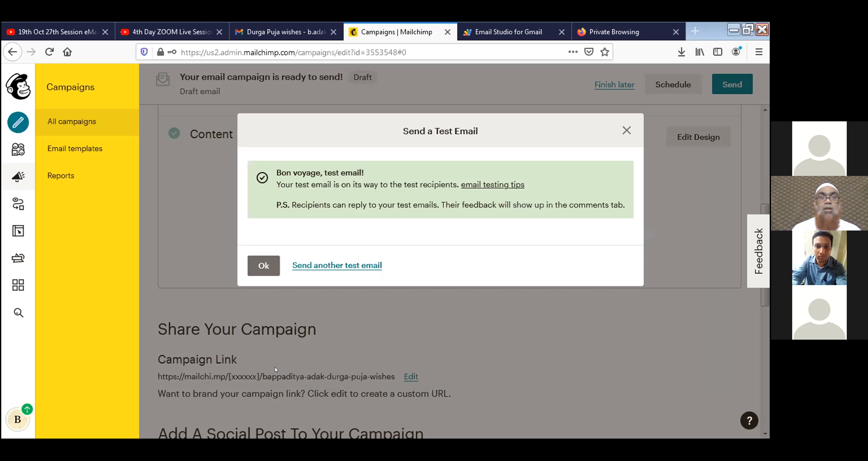
{"action": "left_click", "coordinate": [261, 266]}
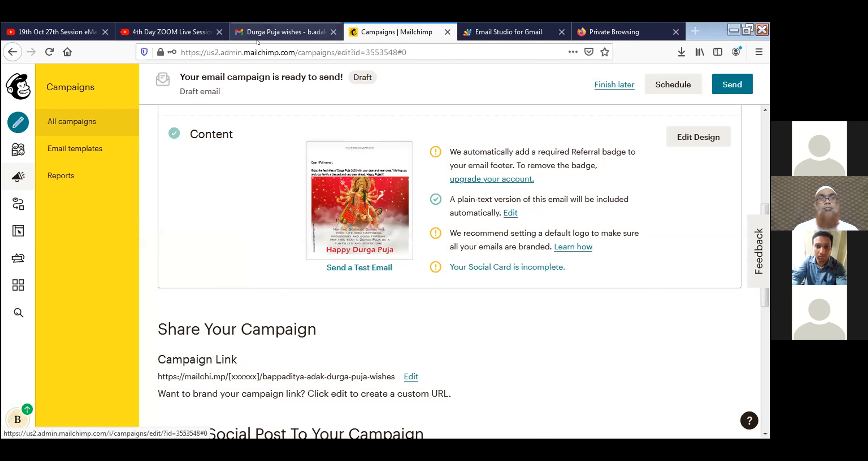
Return to Gmail and refresh the inbox to look for the test email.
{"action": "left_click", "coordinate": [279, 32]}
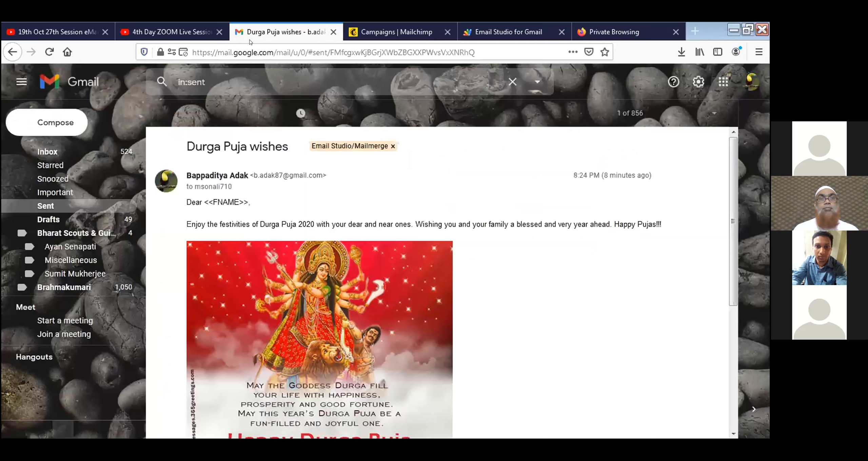
{"action": "left_click", "coordinate": [51, 153]}
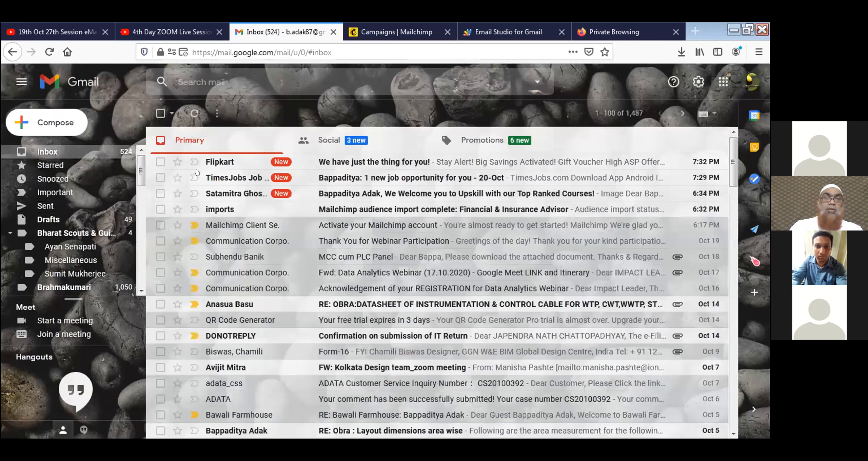
{"action": "left_click", "coordinate": [194, 114]}
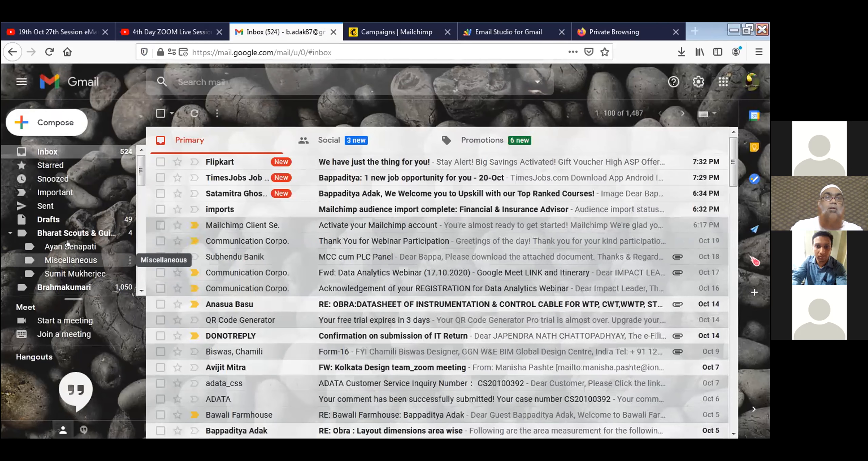
Open the Spam folder and the Durga Puja test email at the top.
{"action": "scroll", "coordinate": [68, 244], "scroll_direction": "down", "scroll_amount": 5}
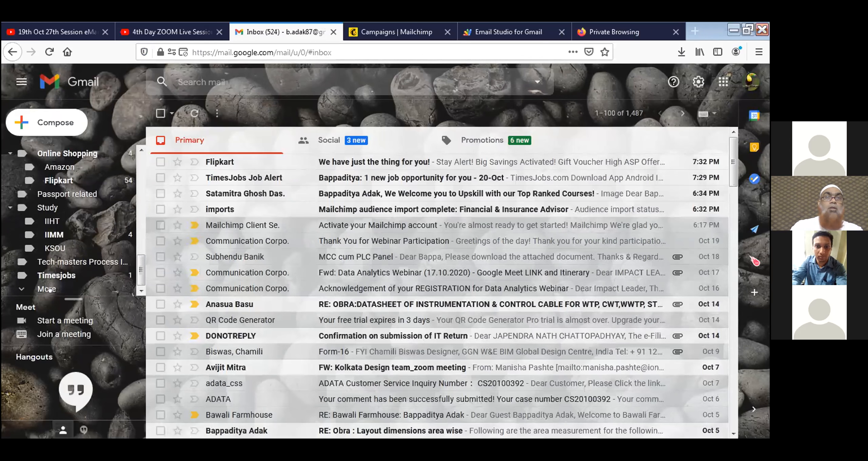
{"action": "scroll", "coordinate": [79, 262], "scroll_direction": "down", "scroll_amount": 6}
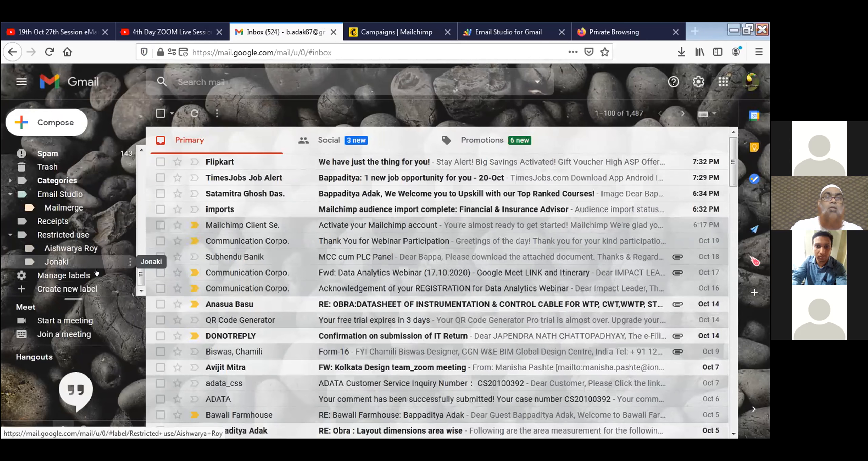
{"action": "scroll", "coordinate": [82, 244], "scroll_direction": "up", "scroll_amount": 8}
{"action": "scroll", "coordinate": [70, 234], "scroll_direction": "down", "scroll_amount": 4}
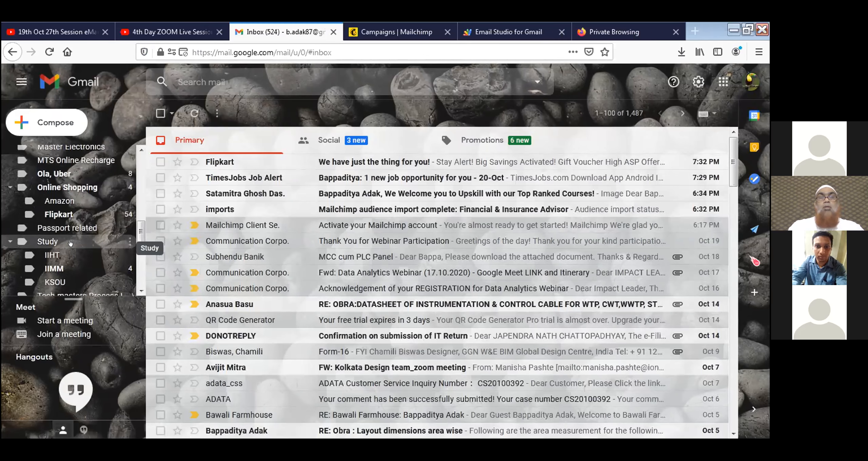
{"action": "left_click", "coordinate": [50, 213]}
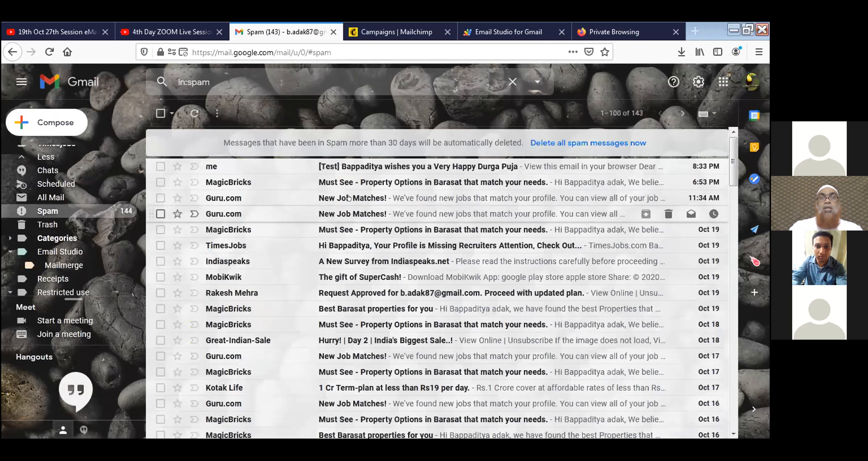
{"action": "left_click", "coordinate": [341, 169]}
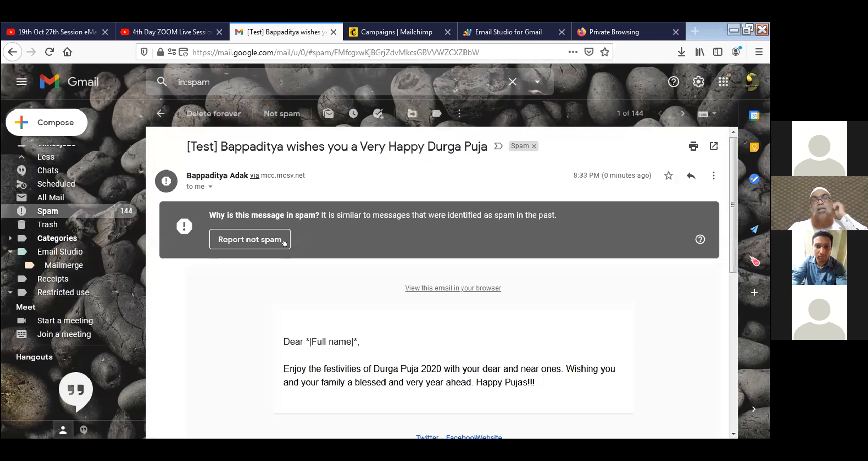
Scroll through the test email's 'Dear *|Full name|*,' greeting, Durga Puja 2020 wishes and Mailchimp footer.
{"action": "scroll", "coordinate": [247, 248], "scroll_direction": "down", "scroll_amount": 2}
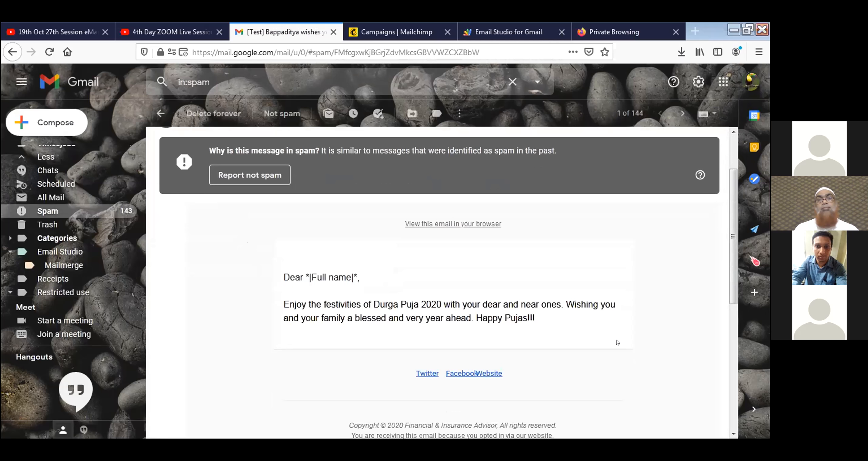
{"action": "scroll", "coordinate": [618, 342], "scroll_direction": "up", "scroll_amount": 2}
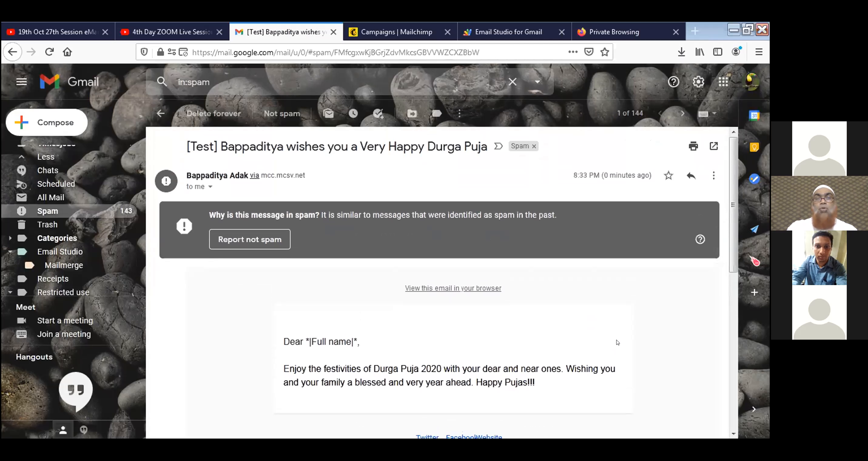
{"action": "scroll", "coordinate": [617, 342], "scroll_direction": "down", "scroll_amount": 5}
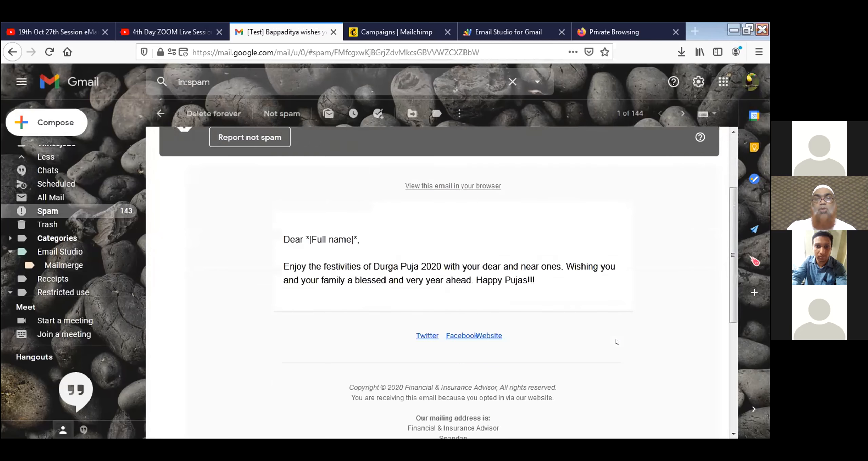
{"action": "scroll", "coordinate": [617, 342], "scroll_direction": "down", "scroll_amount": 2}
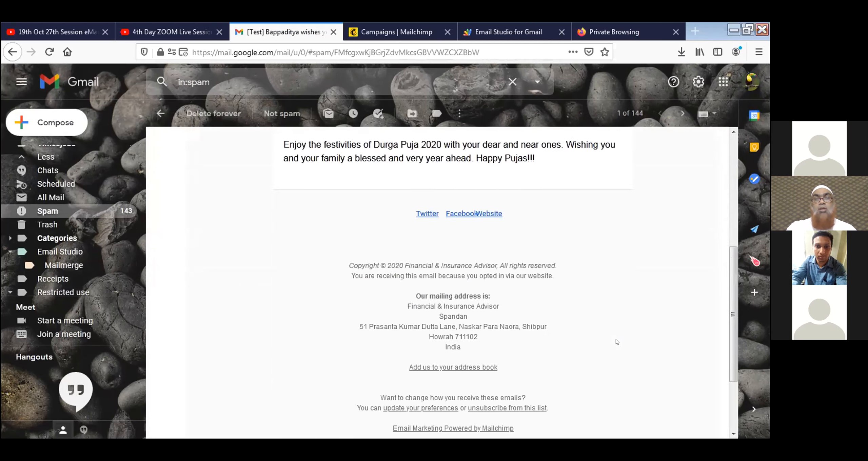
{"action": "scroll", "coordinate": [617, 342], "scroll_direction": "up", "scroll_amount": 5}
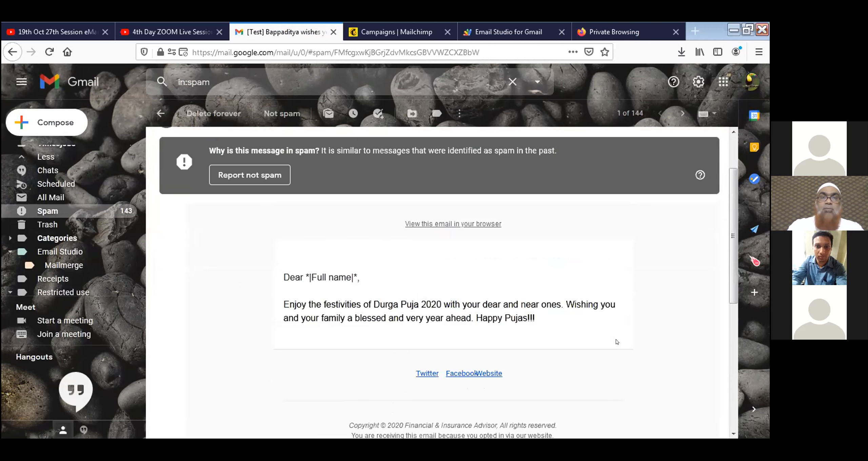
{"action": "scroll", "coordinate": [617, 342], "scroll_direction": "down", "scroll_amount": 3}
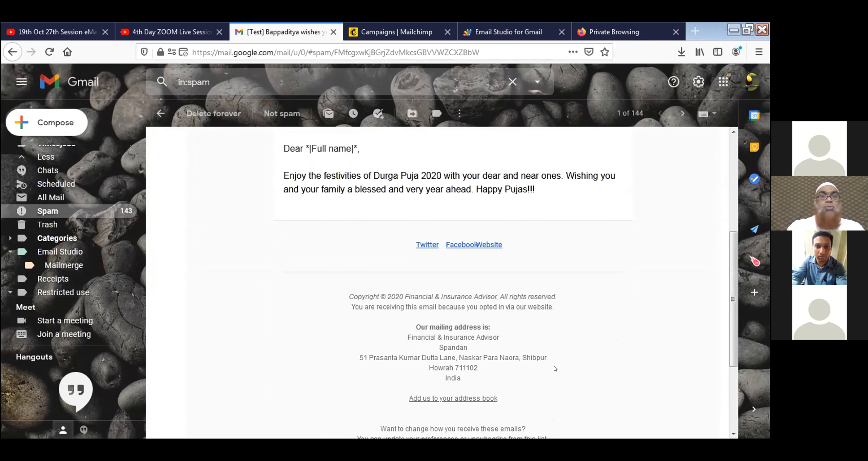
{"action": "scroll", "coordinate": [32, 234], "scroll_direction": "up", "scroll_amount": 10}
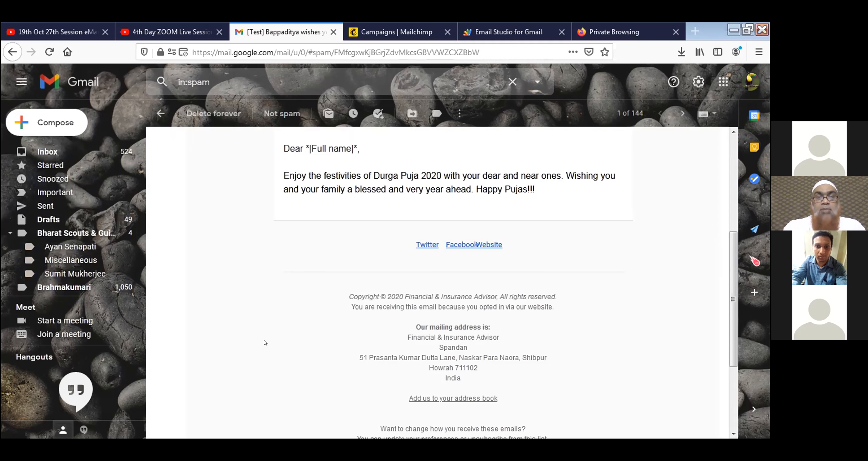
{"action": "scroll", "coordinate": [265, 342], "scroll_direction": "down", "scroll_amount": 4}
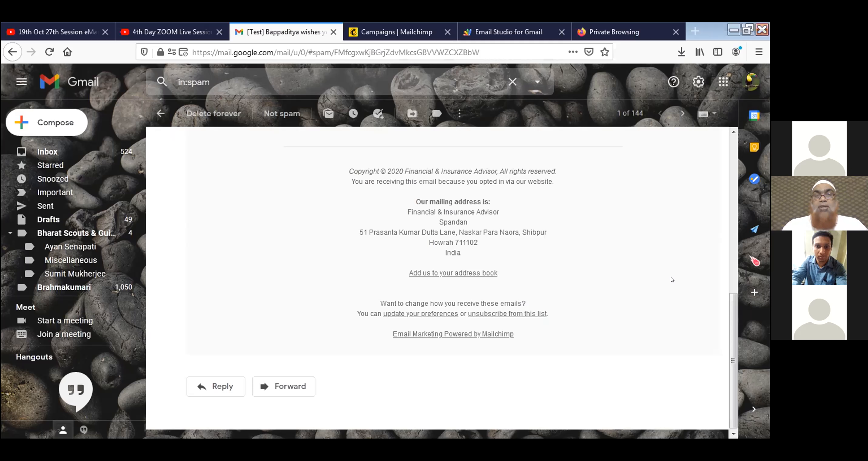
{"action": "scroll", "coordinate": [672, 279], "scroll_direction": "up", "scroll_amount": 8}
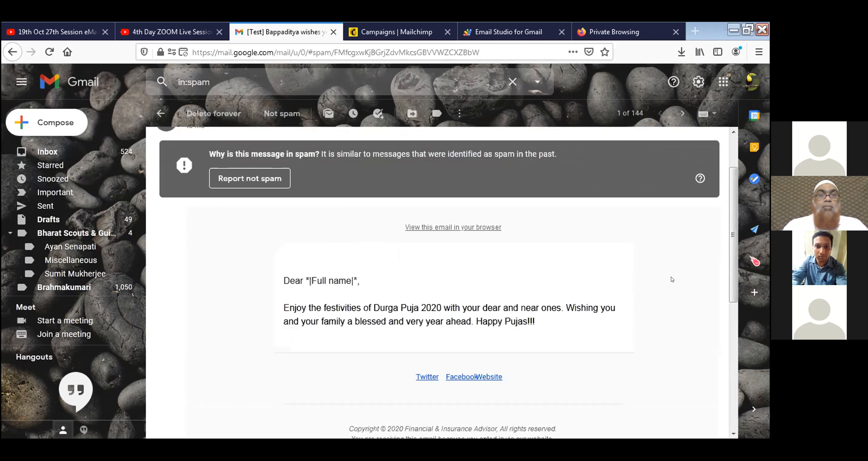
Mark the test email as not spam and view its Happy Durga Puja image and footer.
{"action": "left_click", "coordinate": [284, 180]}
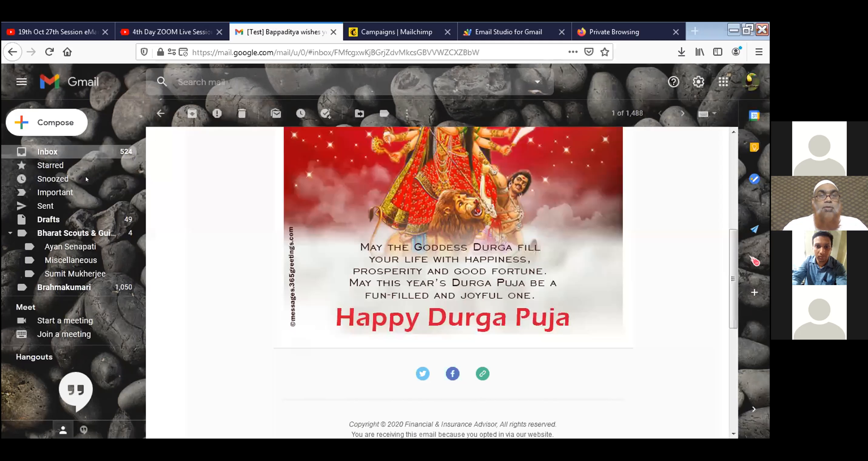
{"action": "scroll", "coordinate": [355, 261], "scroll_direction": "up", "scroll_amount": 6}
{"action": "scroll", "coordinate": [355, 261], "scroll_direction": "up", "scroll_amount": 2}
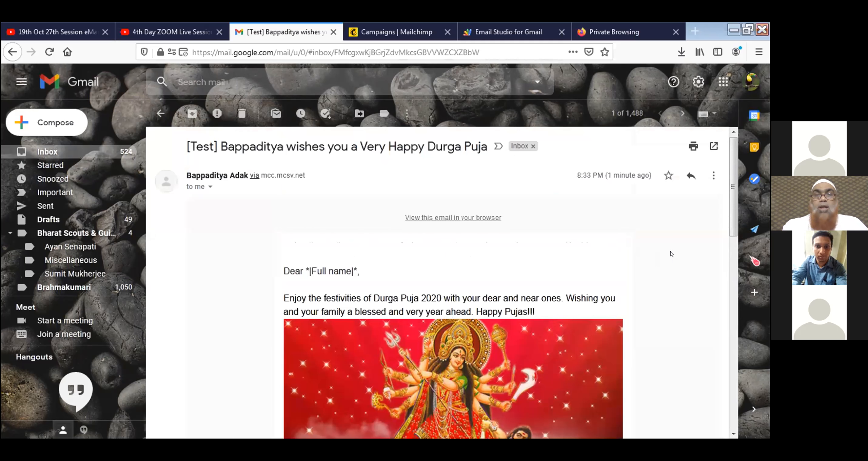
{"action": "scroll", "coordinate": [671, 253], "scroll_direction": "down", "scroll_amount": 5}
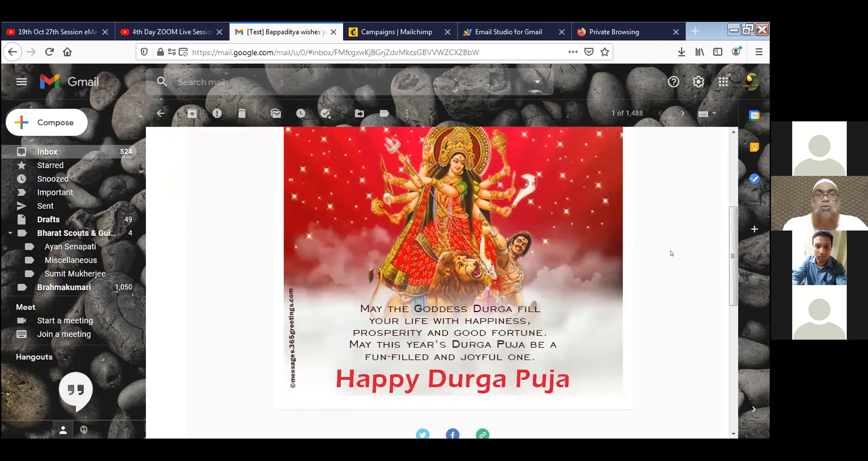
{"action": "scroll", "coordinate": [663, 254], "scroll_direction": "down", "scroll_amount": 3}
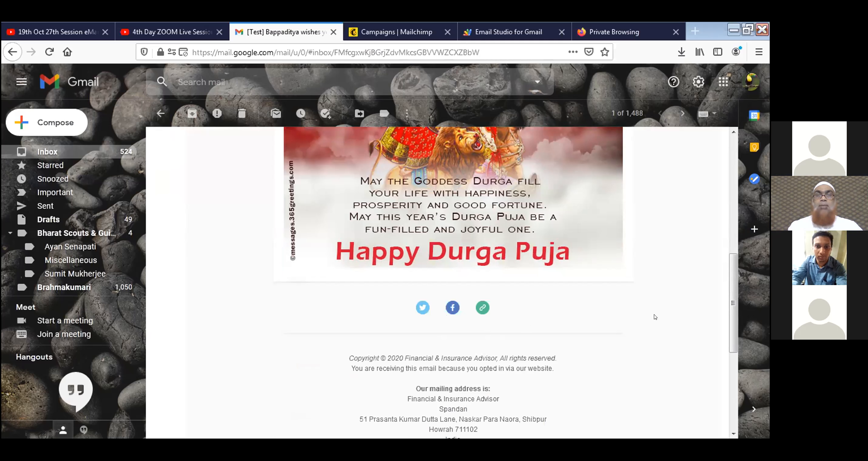
{"action": "scroll", "coordinate": [655, 317], "scroll_direction": "up", "scroll_amount": 1}
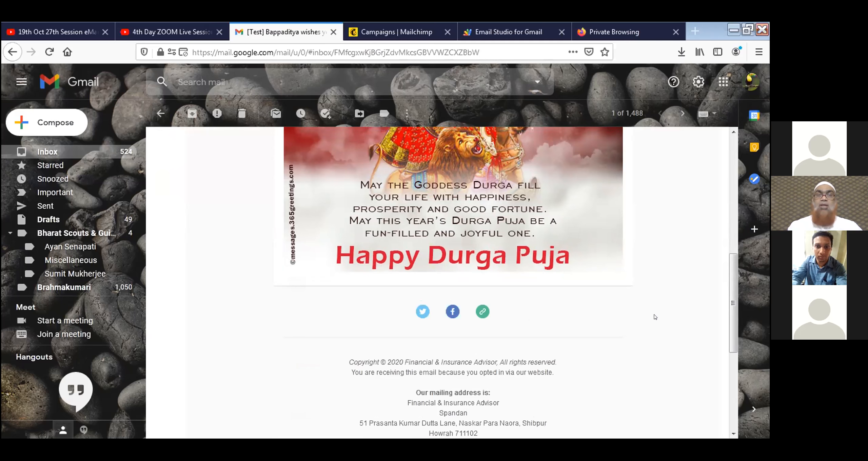
{"action": "scroll", "coordinate": [655, 317], "scroll_direction": "up", "scroll_amount": 5}
{"action": "scroll", "coordinate": [638, 325], "scroll_direction": "down", "scroll_amount": 3}
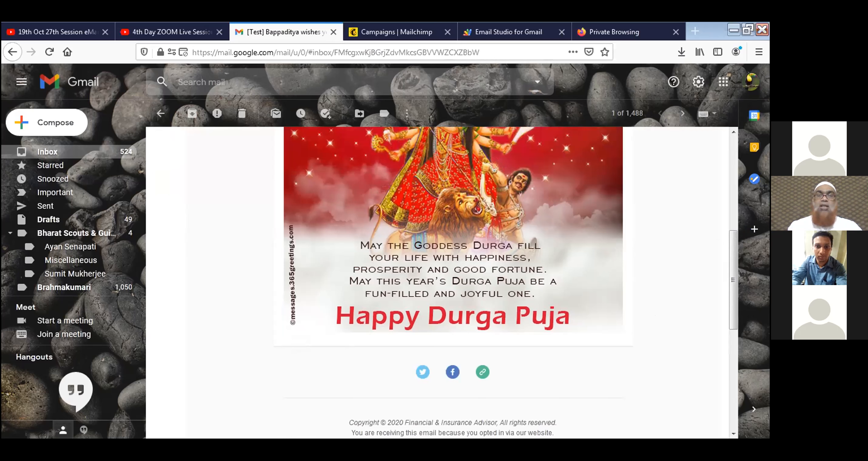
{"action": "left_click", "coordinate": [748, 30]}
Go back to the Durga Puja campaign in Mailchimp and scroll down to confirm opens and clicks tracking.
{"action": "left_click", "coordinate": [397, 15]}
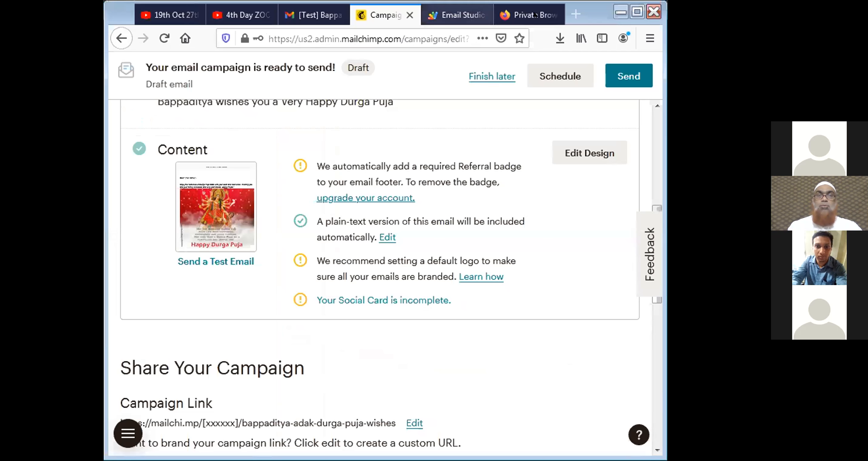
{"action": "left_click", "coordinate": [638, 11]}
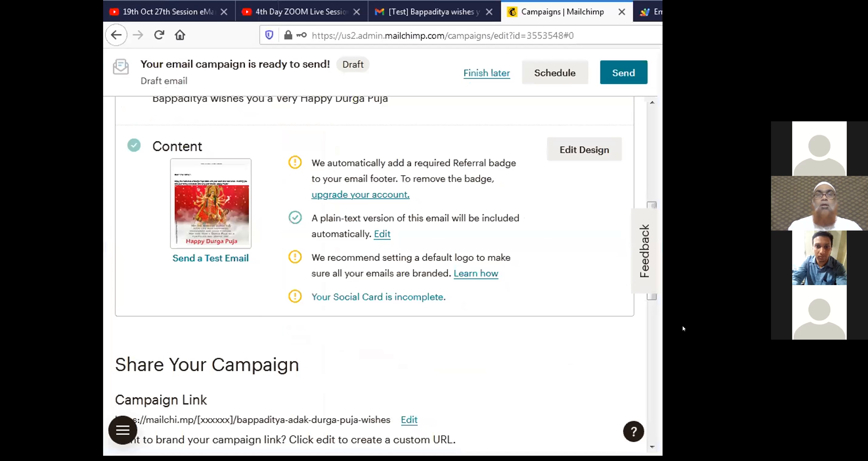
{"action": "scroll", "coordinate": [225, 344], "scroll_direction": "down", "scroll_amount": 5}
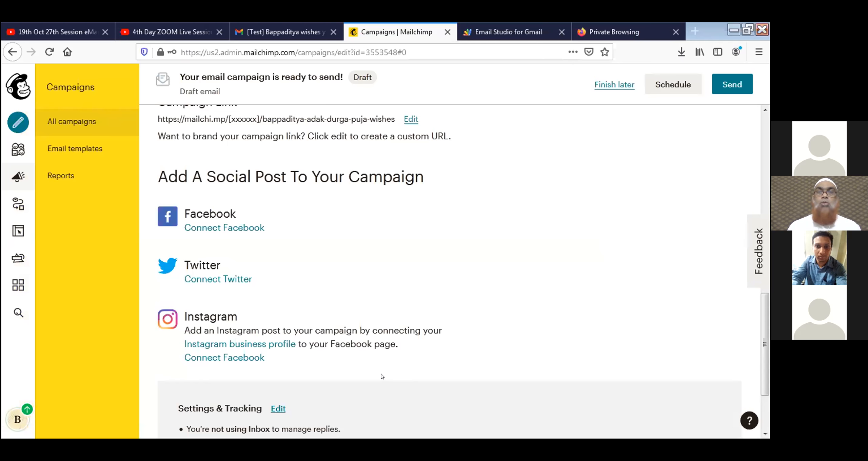
{"action": "scroll", "coordinate": [382, 377], "scroll_direction": "down", "scroll_amount": 2}
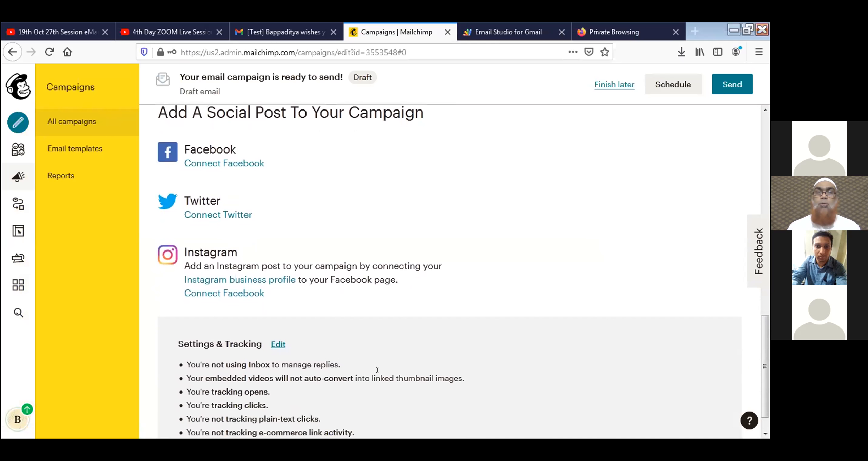